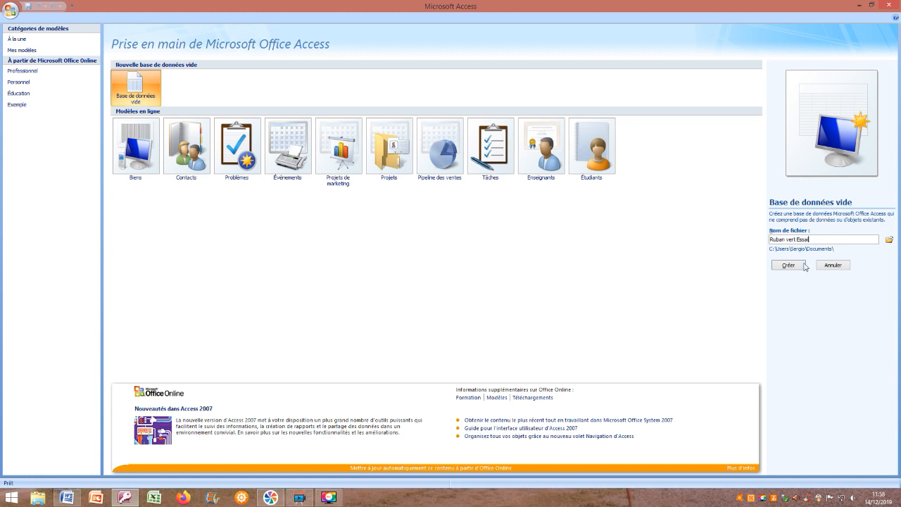
Create the blank database Ruban vert Essai and start a new table in design view.
left_click(791, 265)
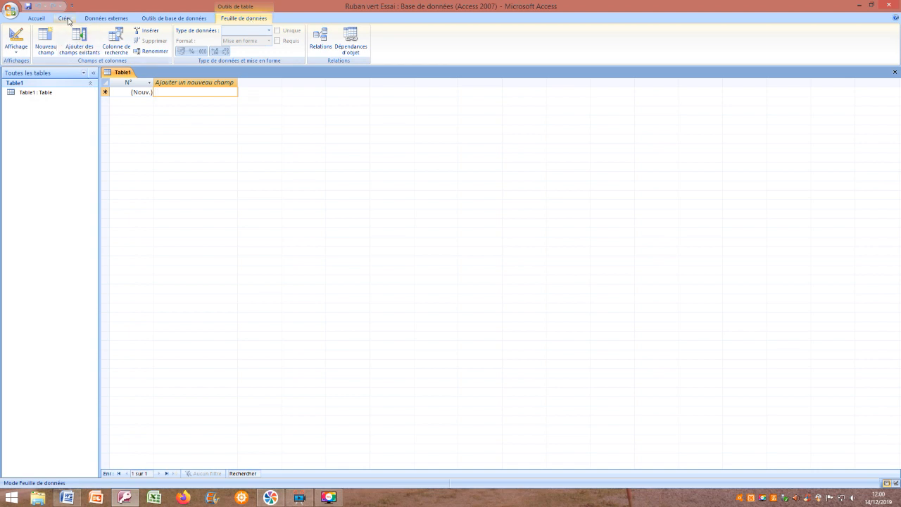
left_click(65, 18)
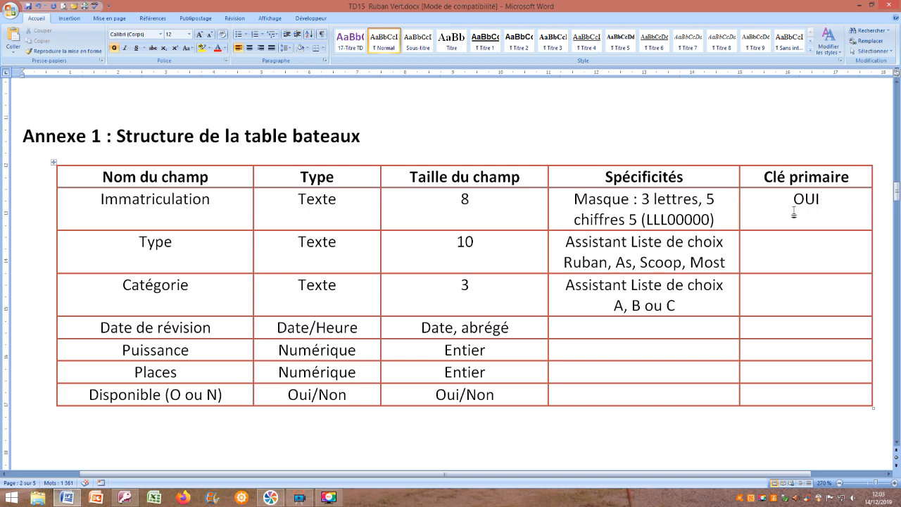
key("alt+Tab")
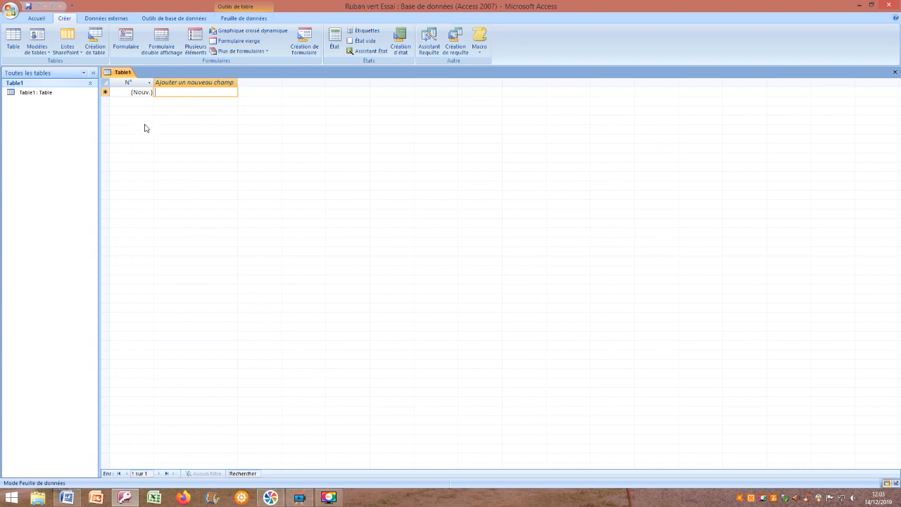
left_click(95, 46)
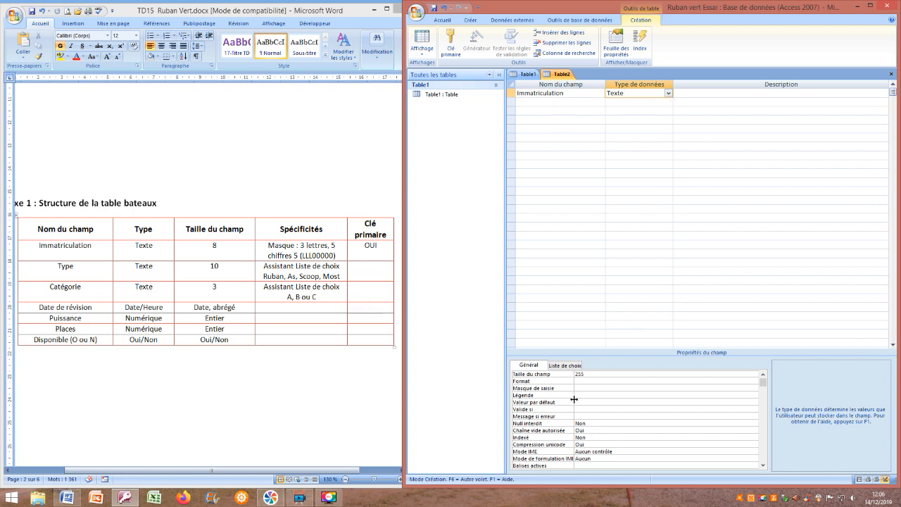
Set the Immatriculation field's size to 8 and its input mask to LLL00000.
double_click(589, 375)
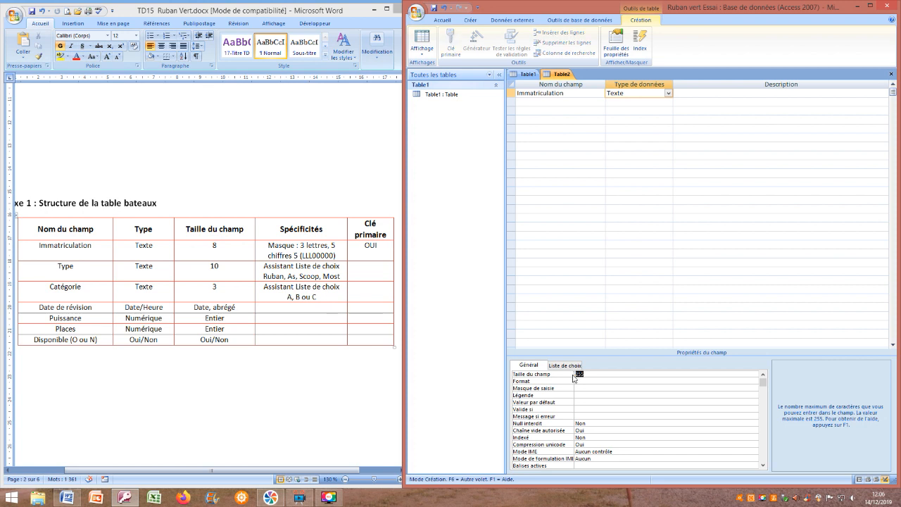
key("Num_Lock")
type("8")
left_click(588, 389)
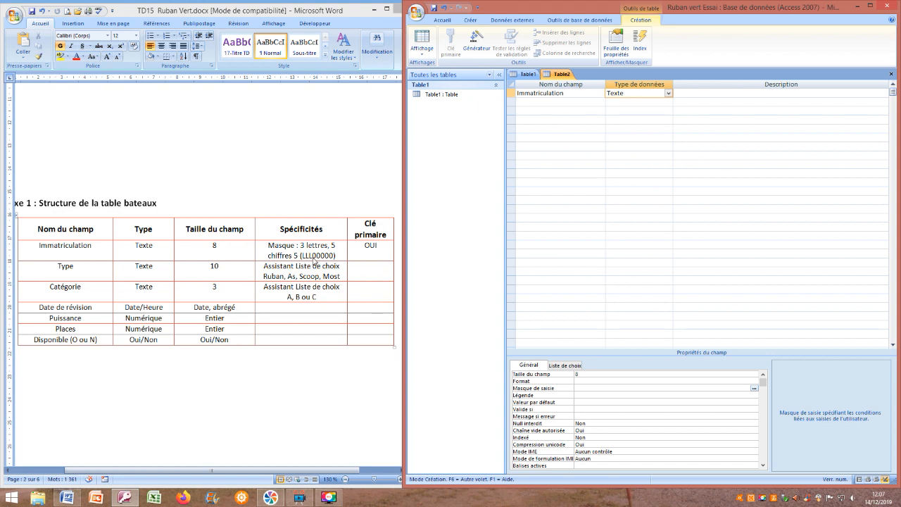
type("LLL00000")
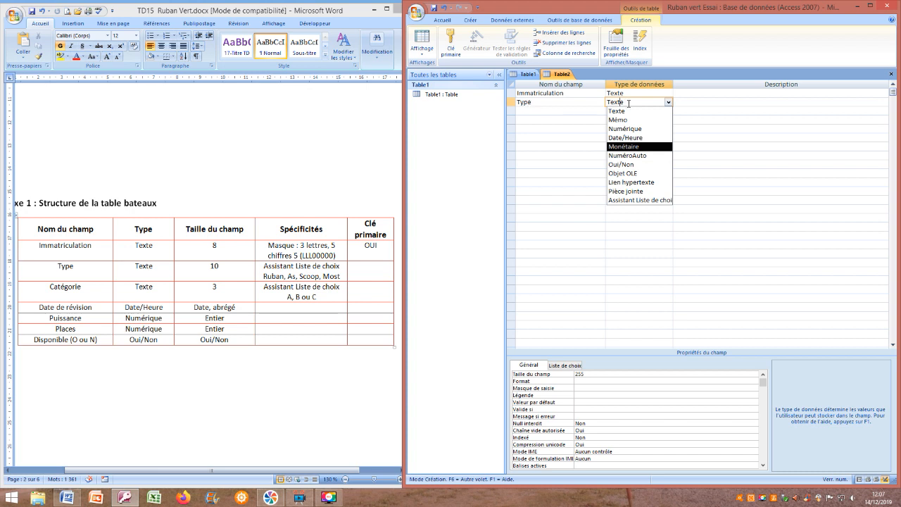
Make the Type field a lookup list with the self-entered values Ruban, As, Scoop and Most.
left_click(652, 200)
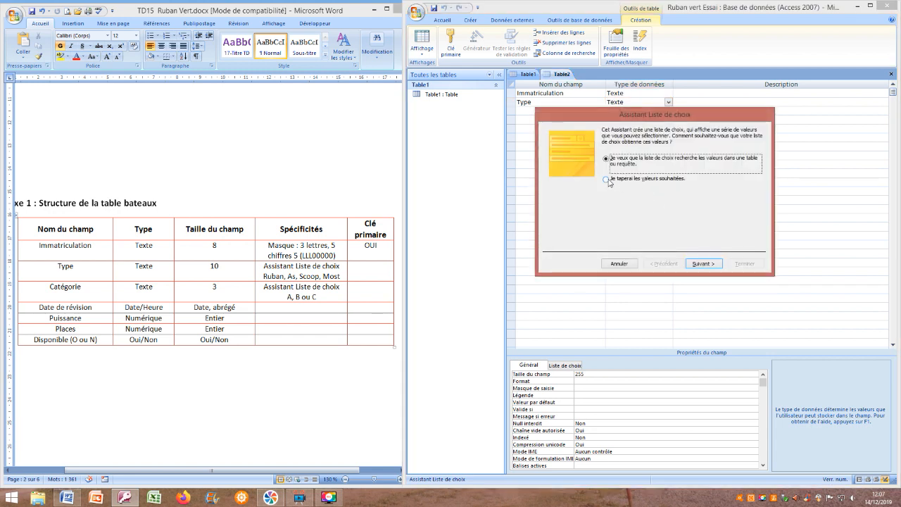
left_click(606, 179)
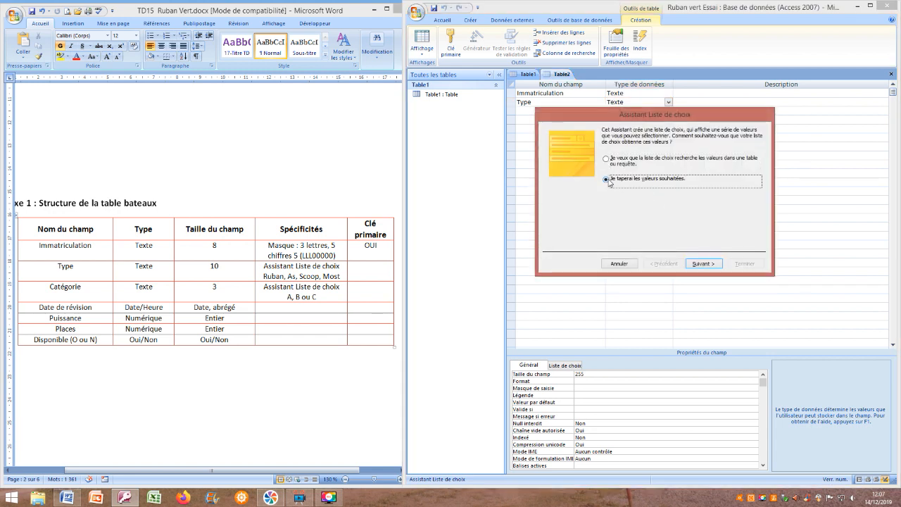
left_click(702, 262)
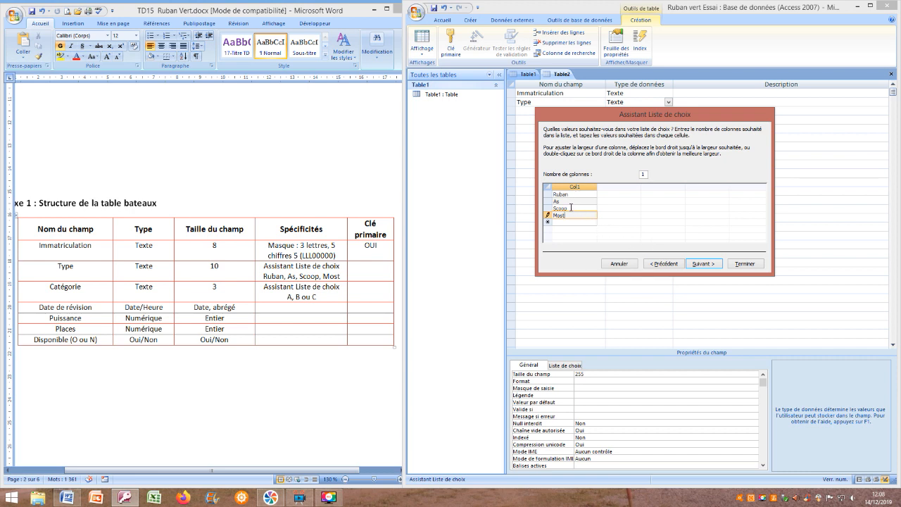
left_click(701, 265)
left_click(744, 264)
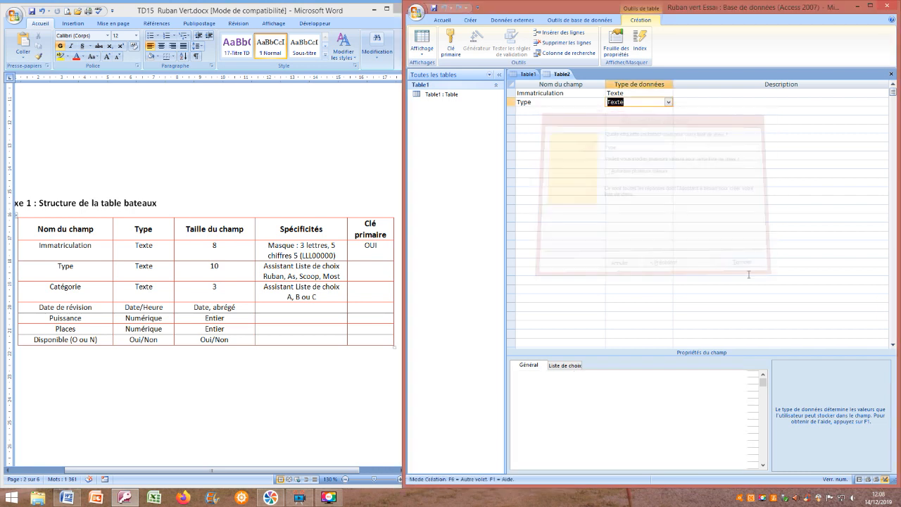
Add a Catégorie field as a lookup list with the self-entered values A, B and C, and set its size to 3.
type("Catégorie")
left_click(669, 111)
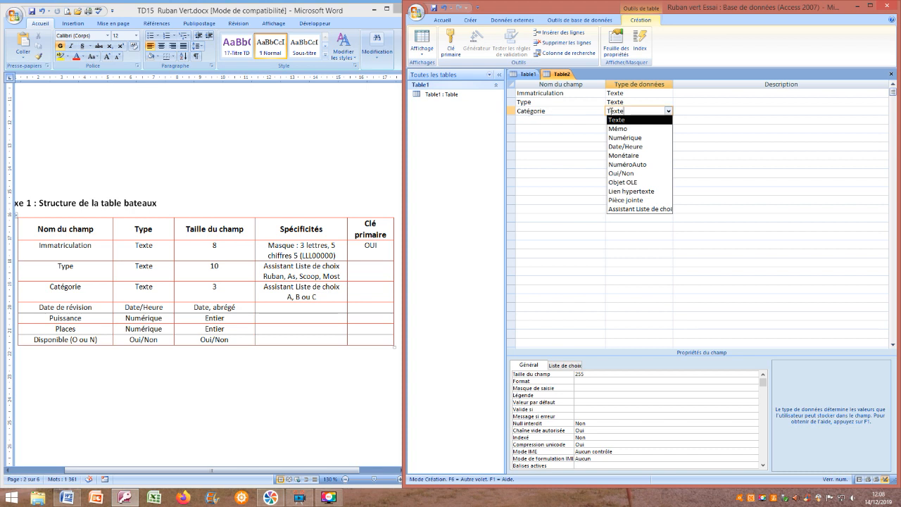
left_click(654, 210)
left_click(607, 180)
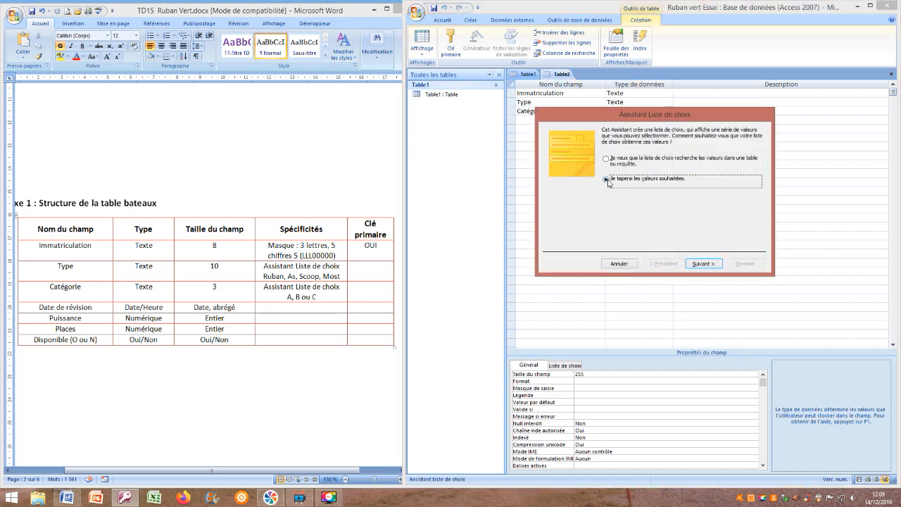
left_click(704, 264)
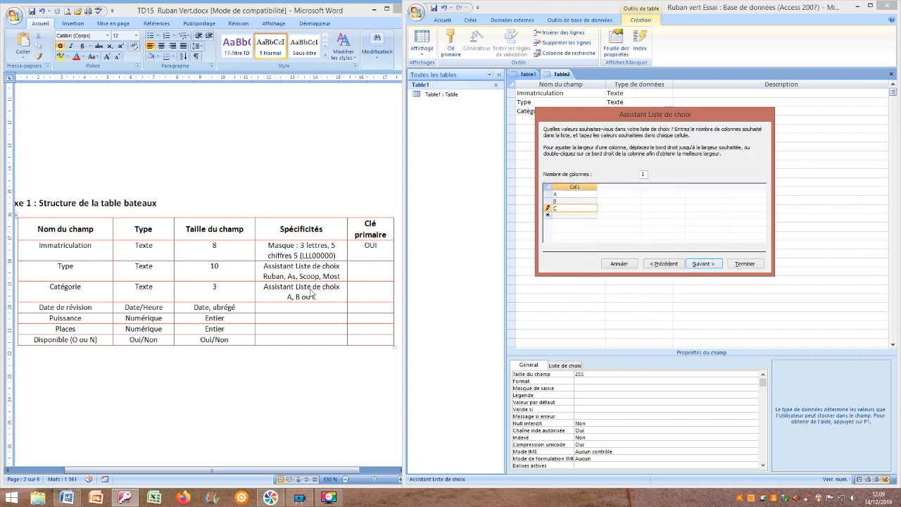
left_click(707, 267)
left_click(745, 266)
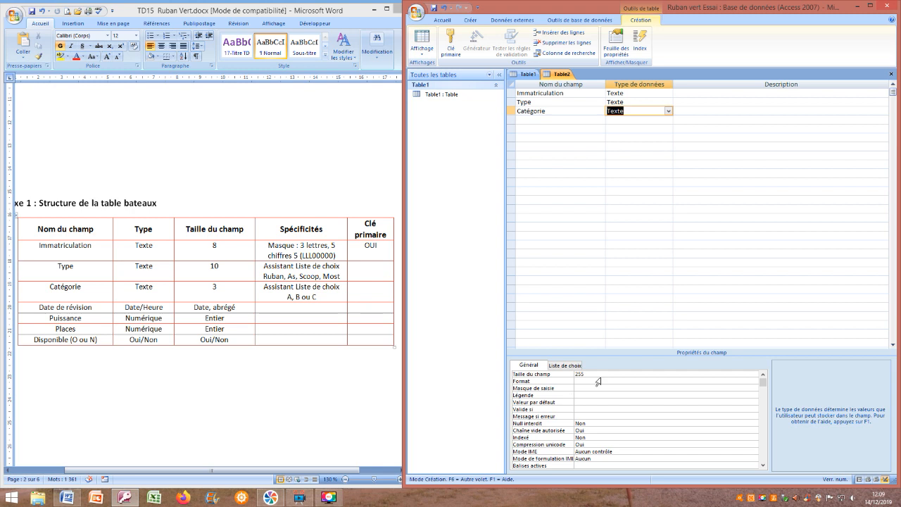
left_click(568, 377)
type("3")
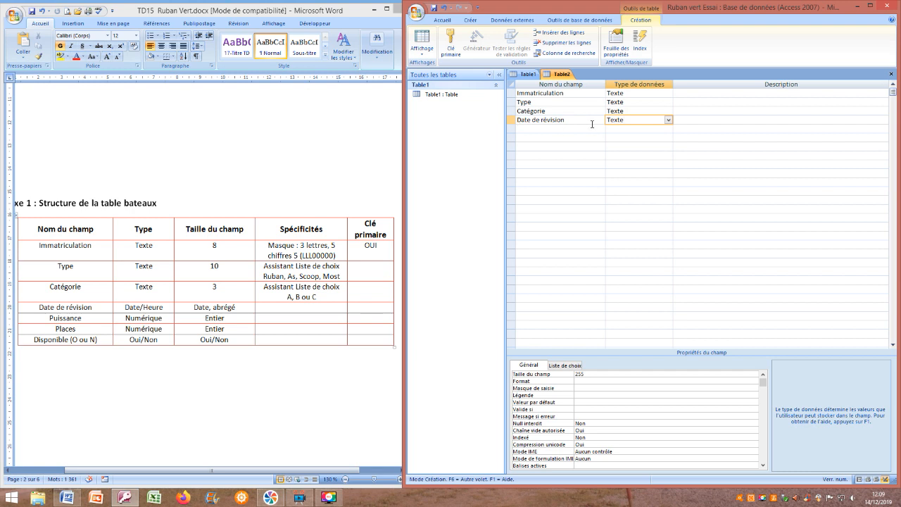
Give the Date de révision field the Date/Heure data type and the Date, abrégé format.
left_click(669, 120)
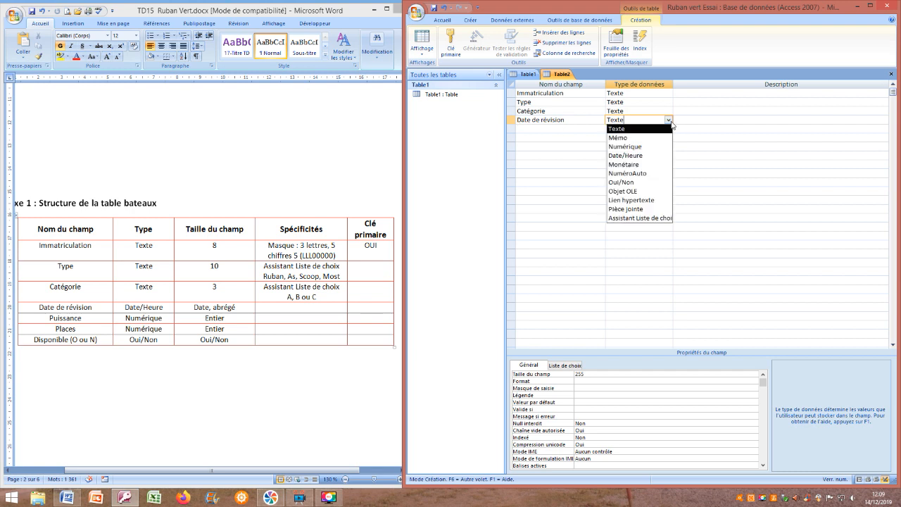
left_click(641, 155)
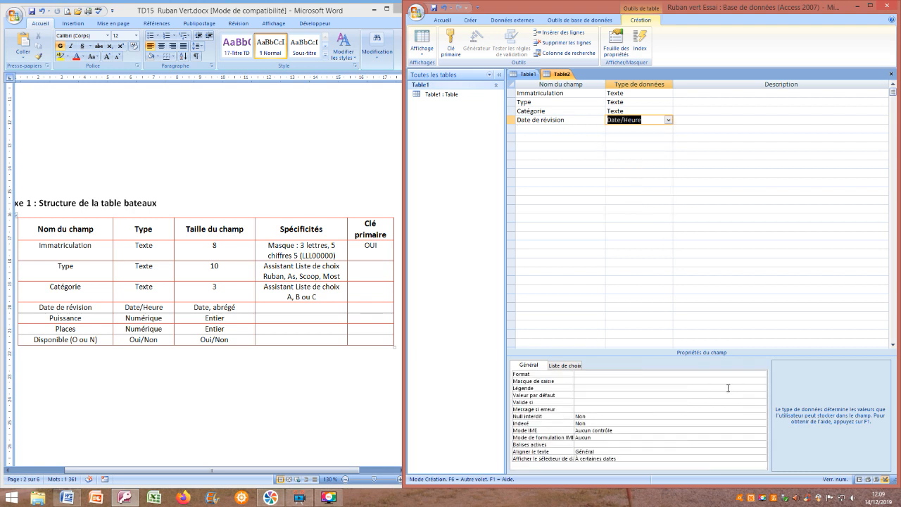
left_click(743, 374)
left_click(763, 374)
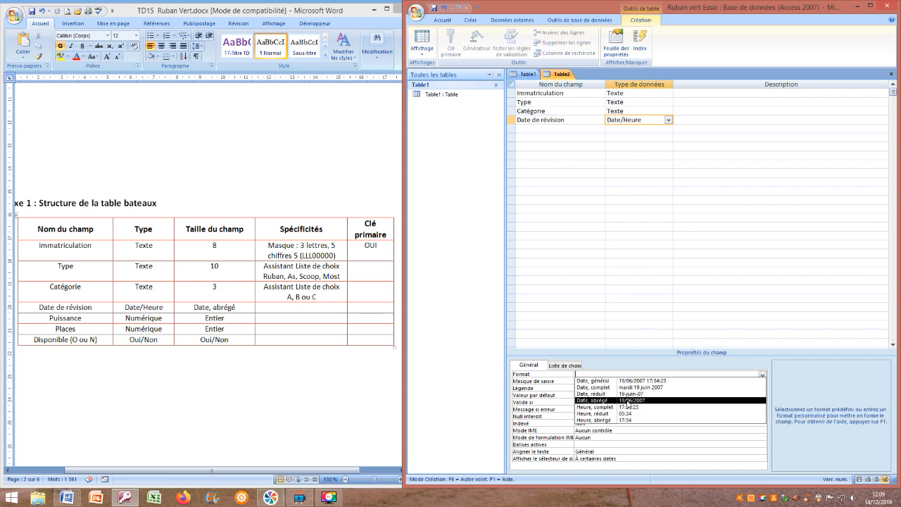
left_click(626, 401)
Add a Puissance field with the Numérique data type below Date de révision.
left_click(544, 129)
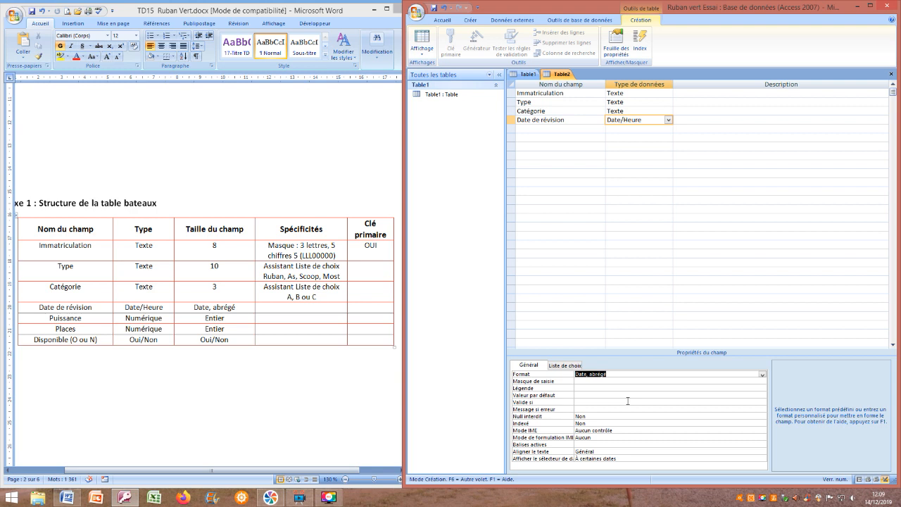
type("Puissance")
key("Tab")
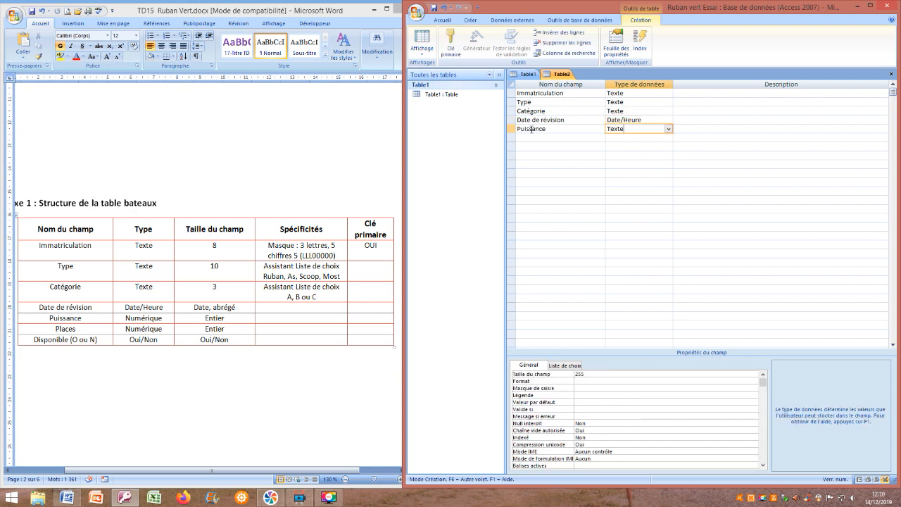
left_click(668, 128)
left_click(642, 156)
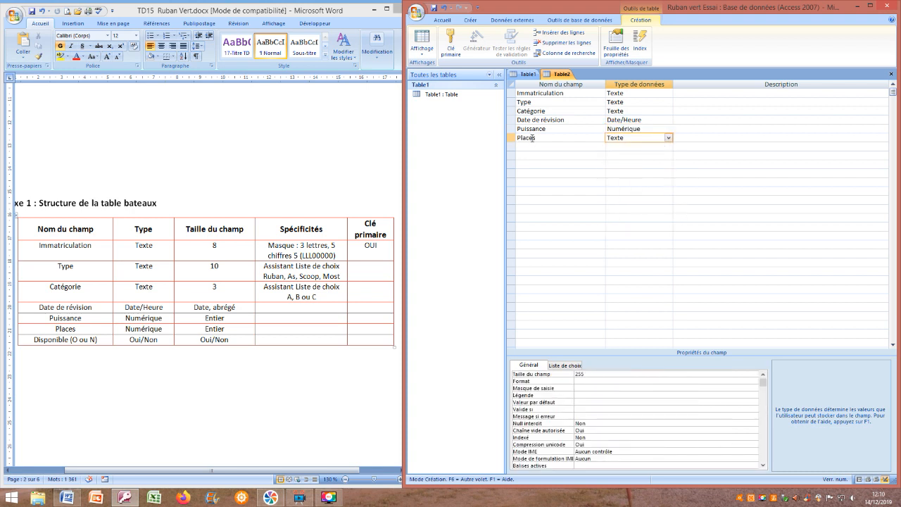
Set the Places field to the Numérique data type and the Disponible (O ou N) field to Oui/Non.
left_click(669, 138)
left_click(638, 164)
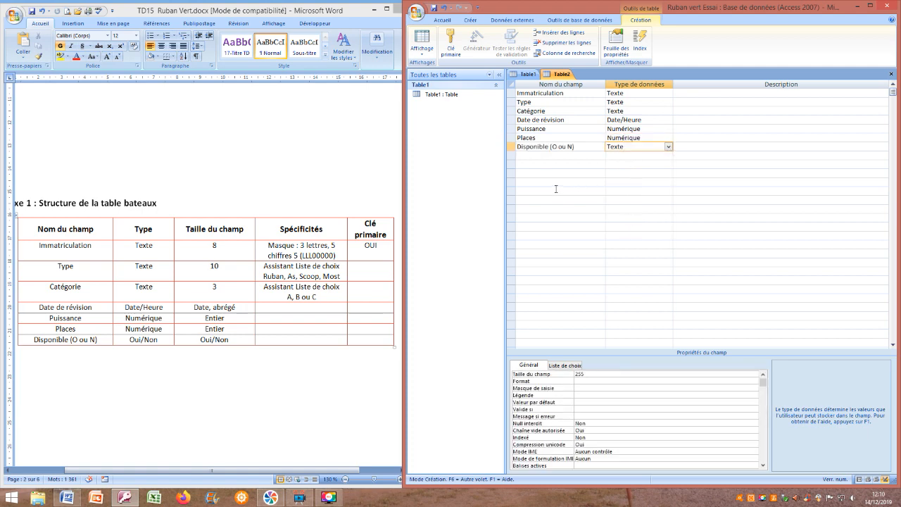
left_click(669, 147)
left_click(635, 209)
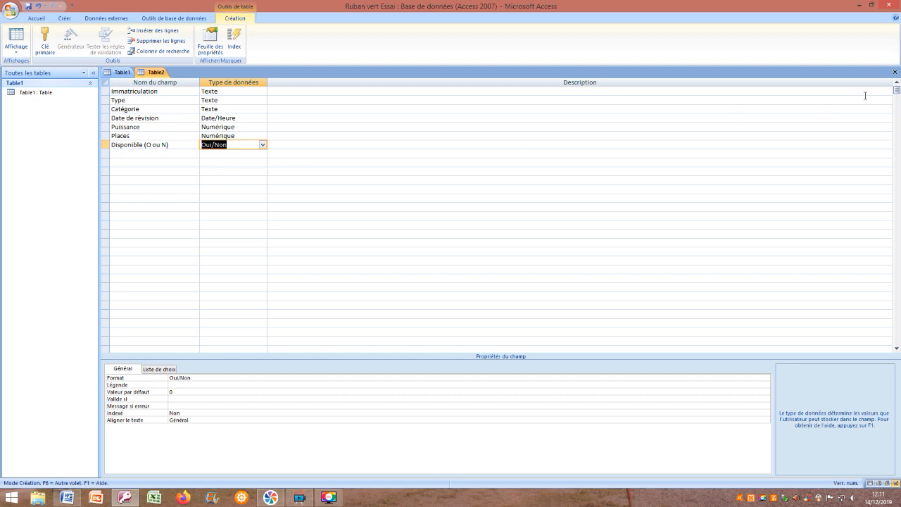
Close the new table and save its structure under the name Bateaux.
left_click(895, 73)
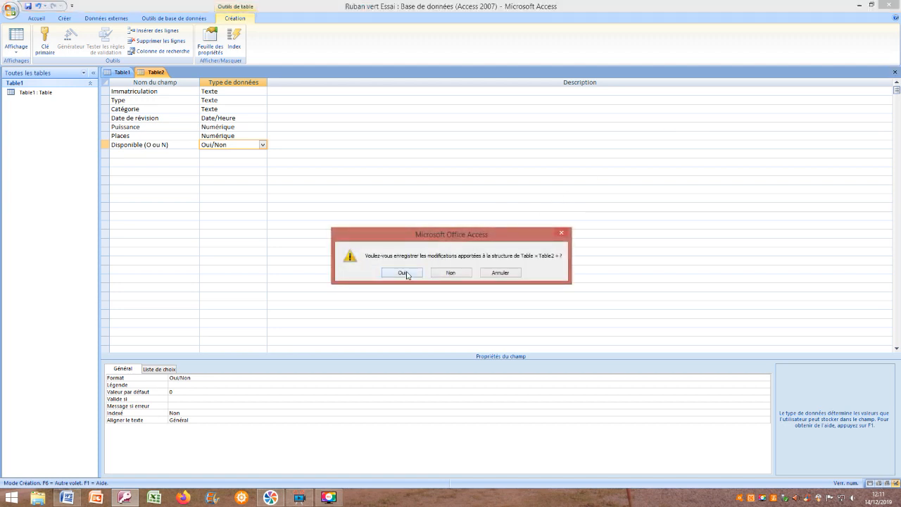
left_click(407, 273)
left_click(402, 170)
double_click(402, 171)
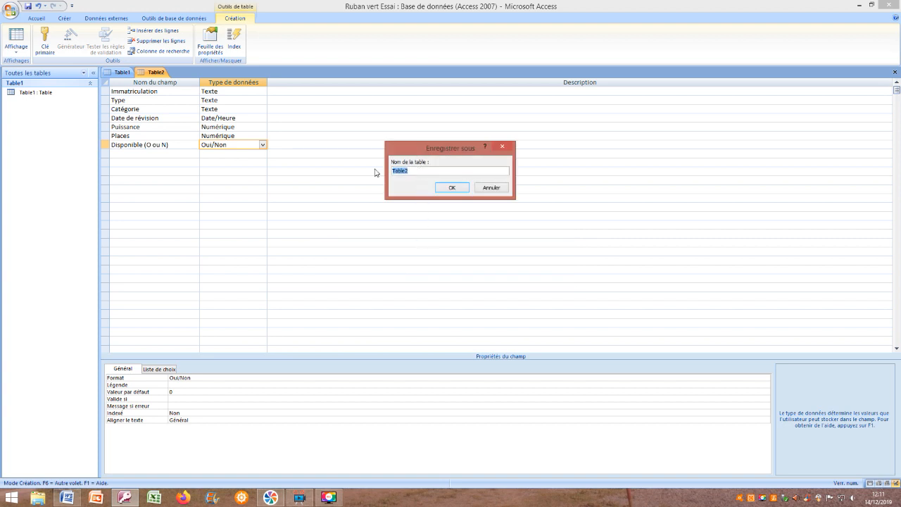
type("Bateaux")
left_click(451, 190)
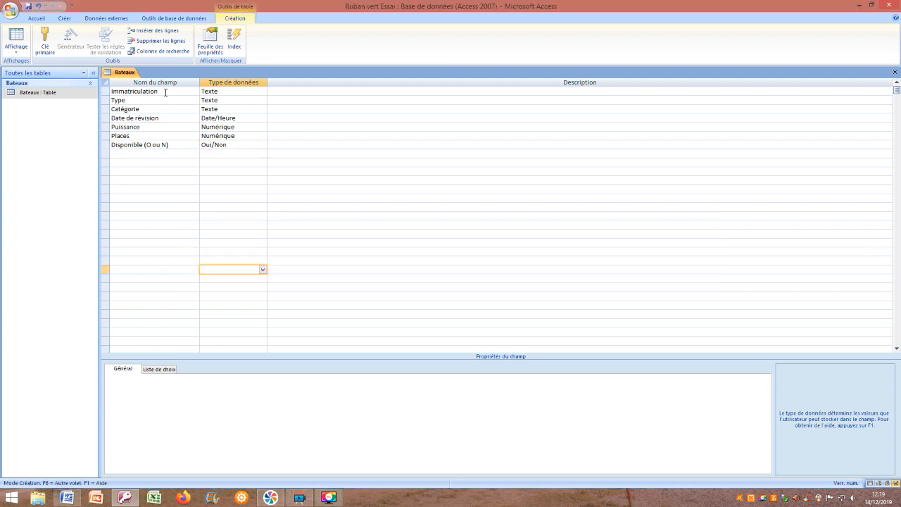
Make Immatriculation the primary key of the Bateaux table, then close the table and save the change.
left_click(165, 92)
right_click(165, 93)
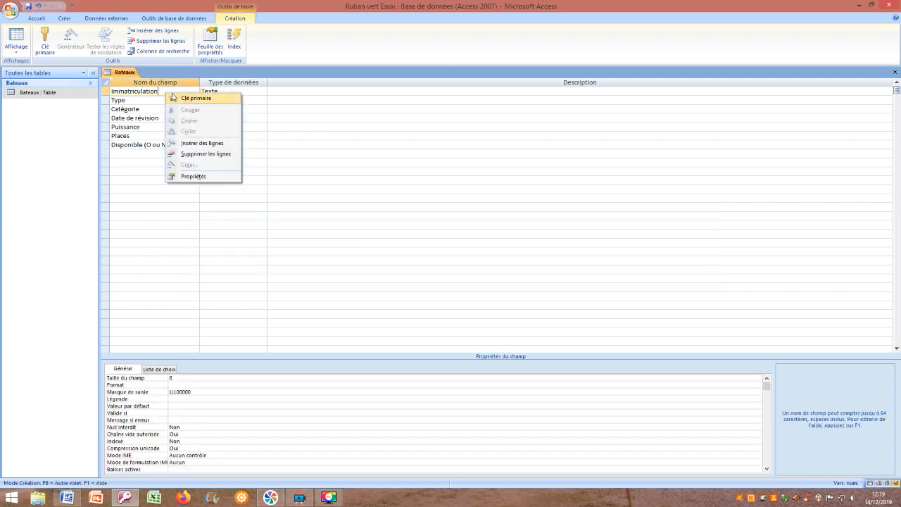
left_click(188, 102)
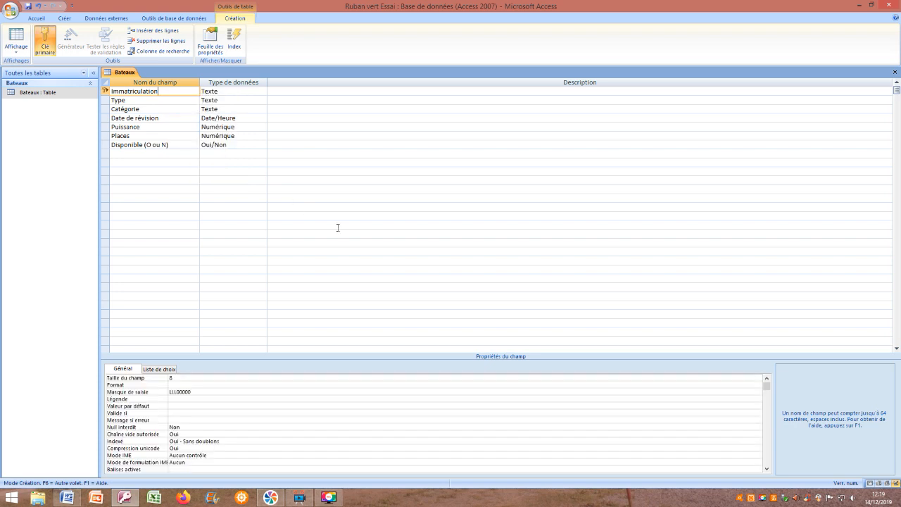
left_click(895, 73)
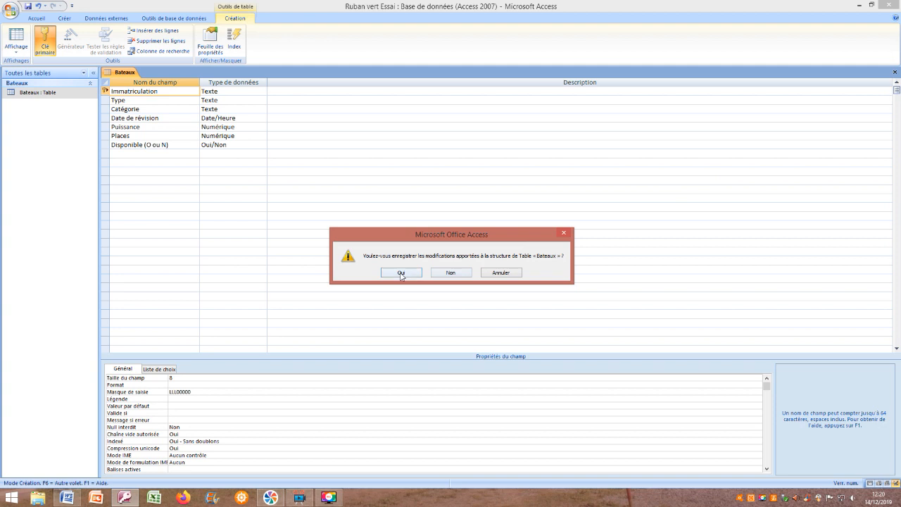
left_click(404, 276)
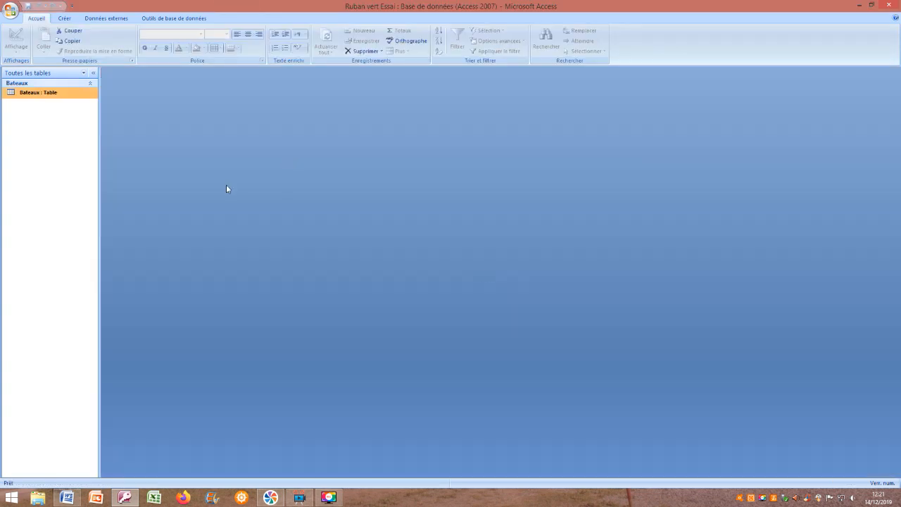
Open the Bateaux table and start a record for NAB32068 with Type Ruban and Catégorie A.
double_click(32, 98)
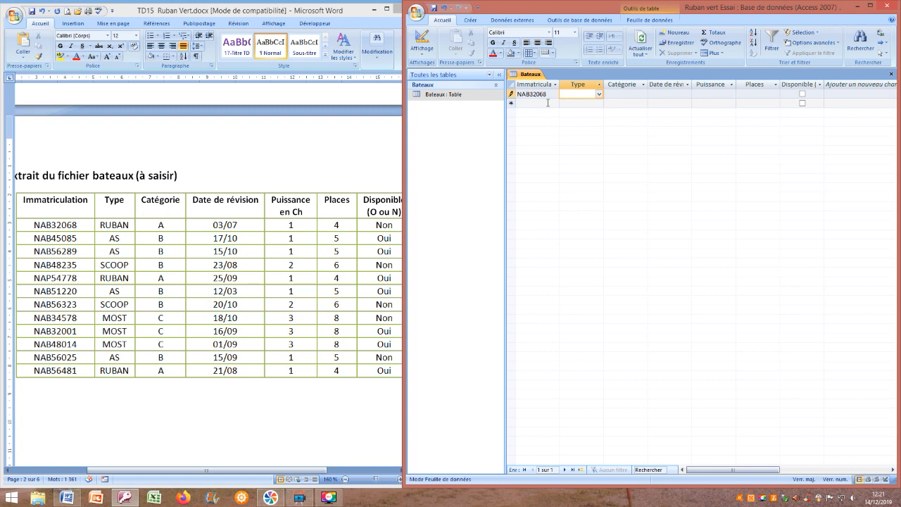
left_click(599, 94)
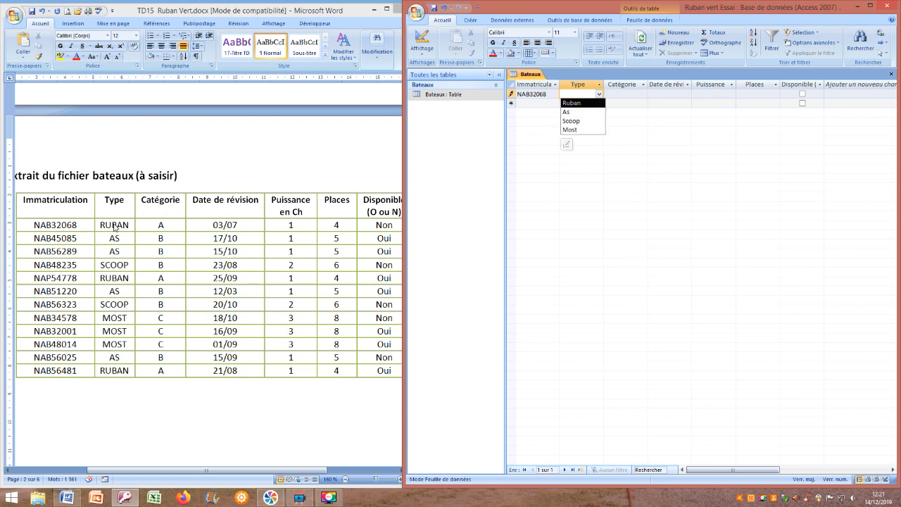
left_click(574, 103)
left_click(643, 94)
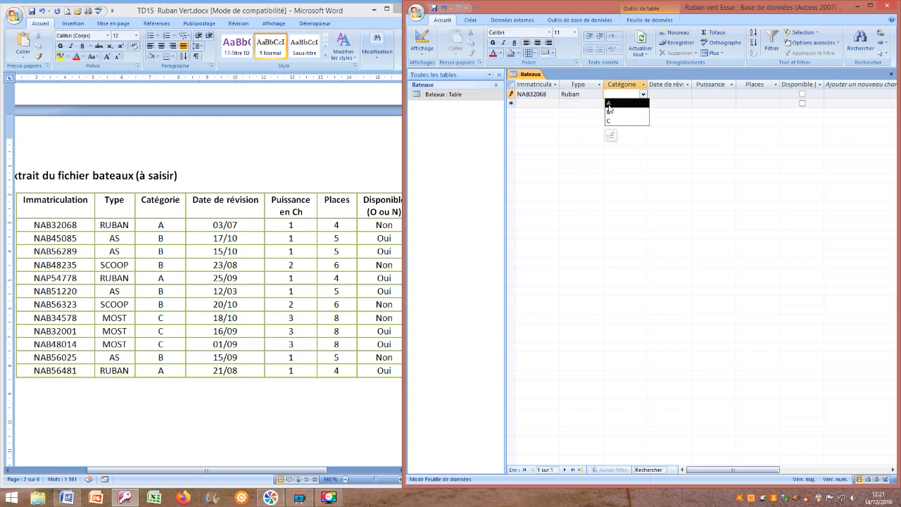
left_click(610, 104)
Fill in the NAB32068 record with the revision date 03/07 and a Puissance of 1.
left_click(672, 93)
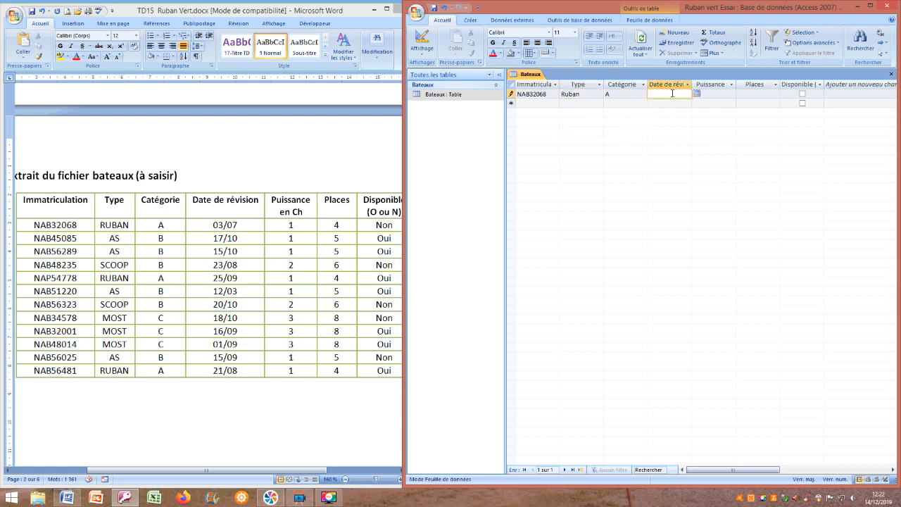
type("03/07")
key("Tab")
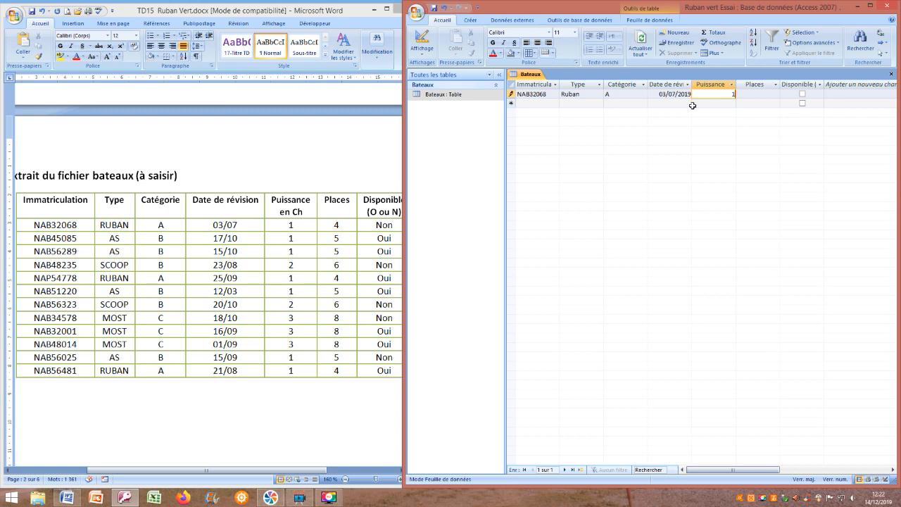
left_click(757, 95)
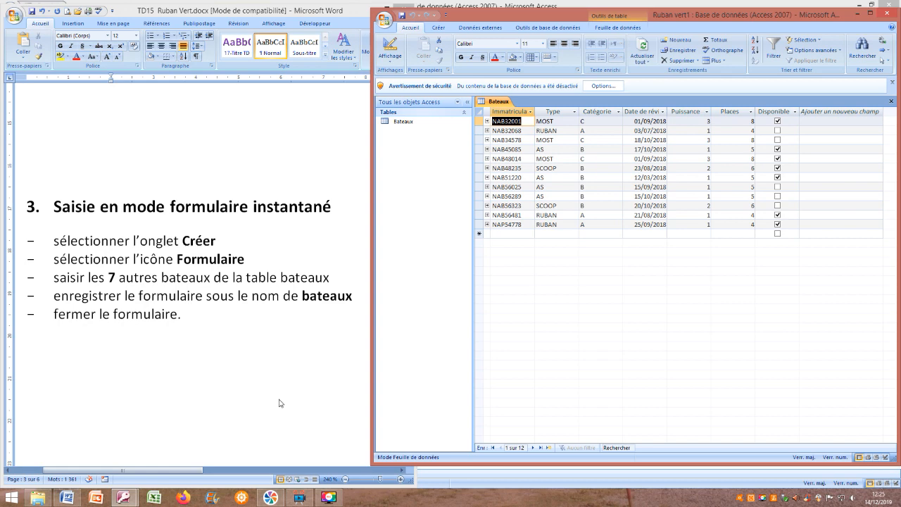
Create an instant form from the Bateaux table in the Ruban vert1 database.
left_click(440, 28)
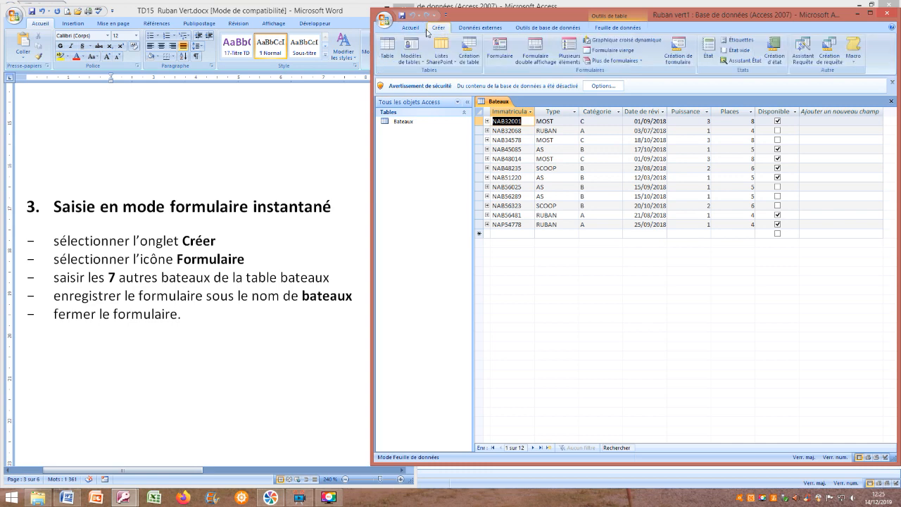
left_click(502, 49)
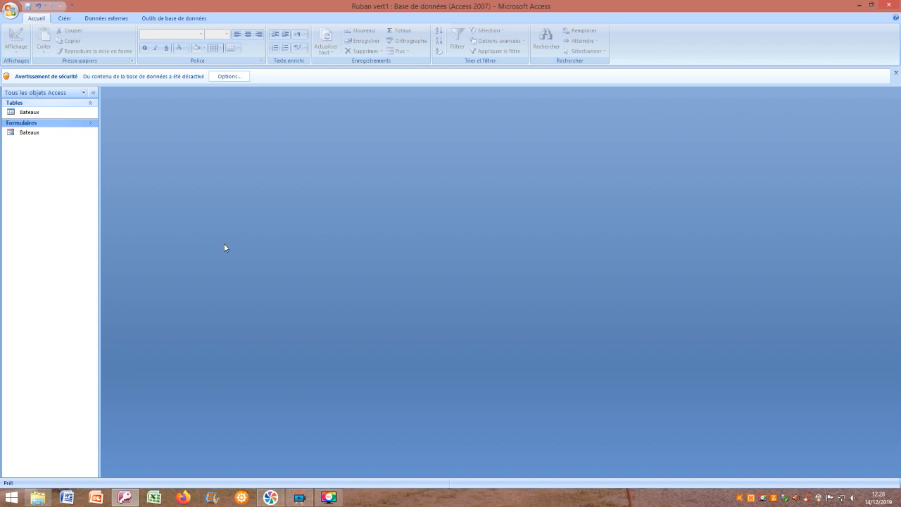
left_click(30, 112)
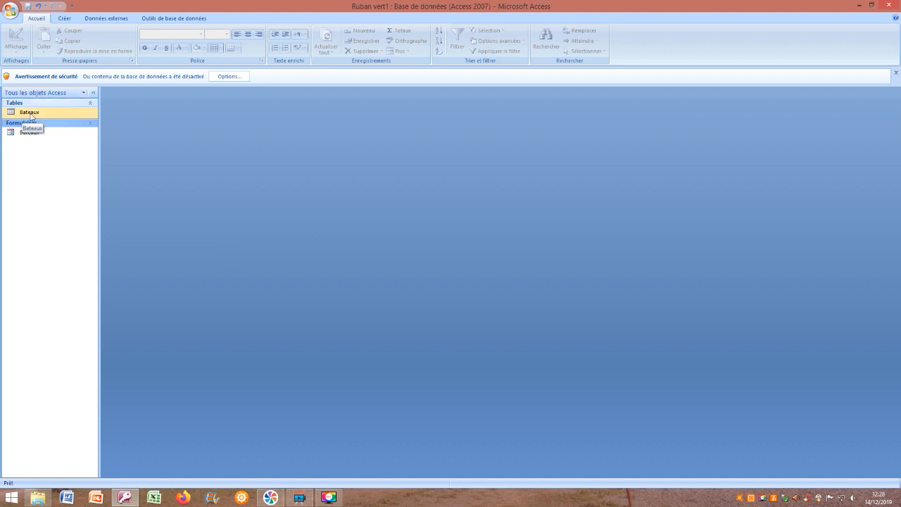
left_click(25, 134)
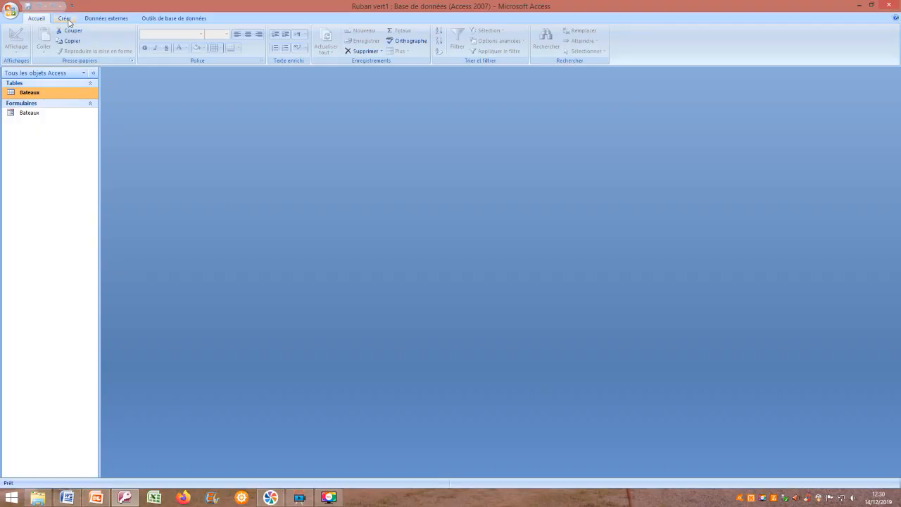
Create a new query in design view based on the Bateaux table.
left_click(65, 19)
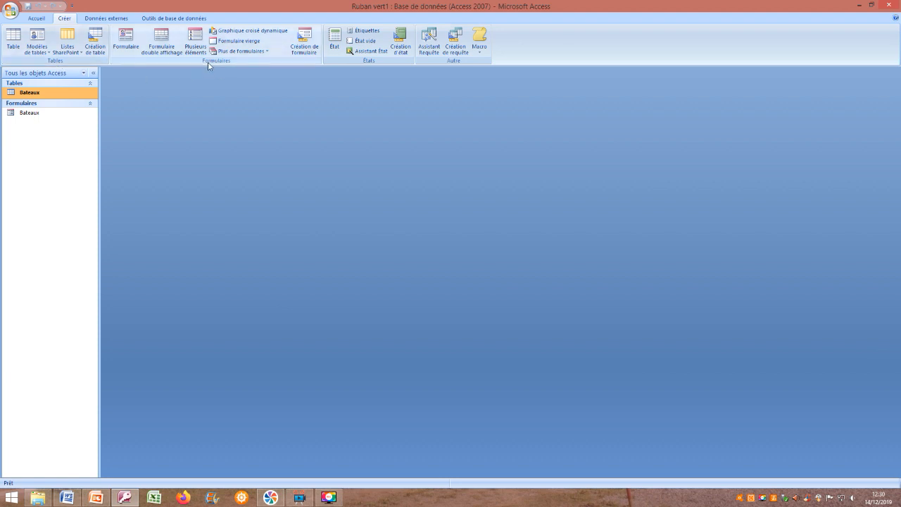
left_click(456, 40)
left_click_drag(495, 349, 449, 141)
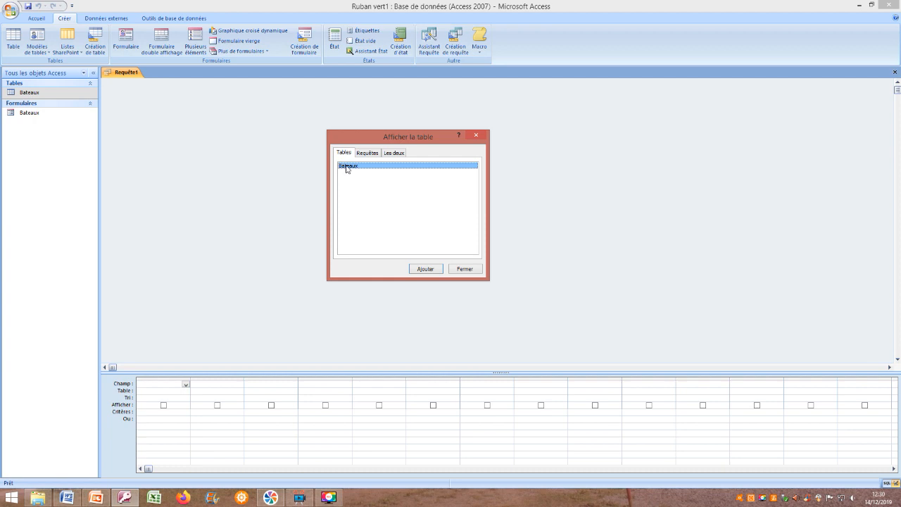
left_click(425, 271)
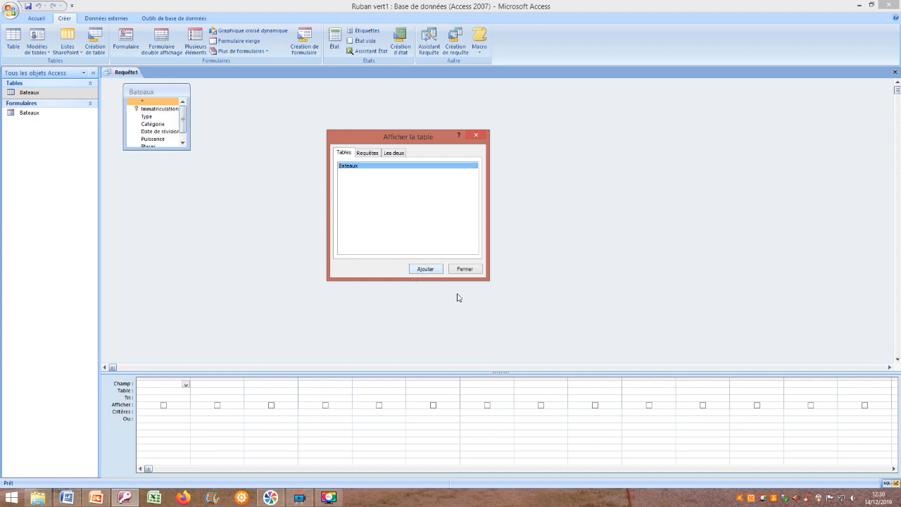
left_click(464, 270)
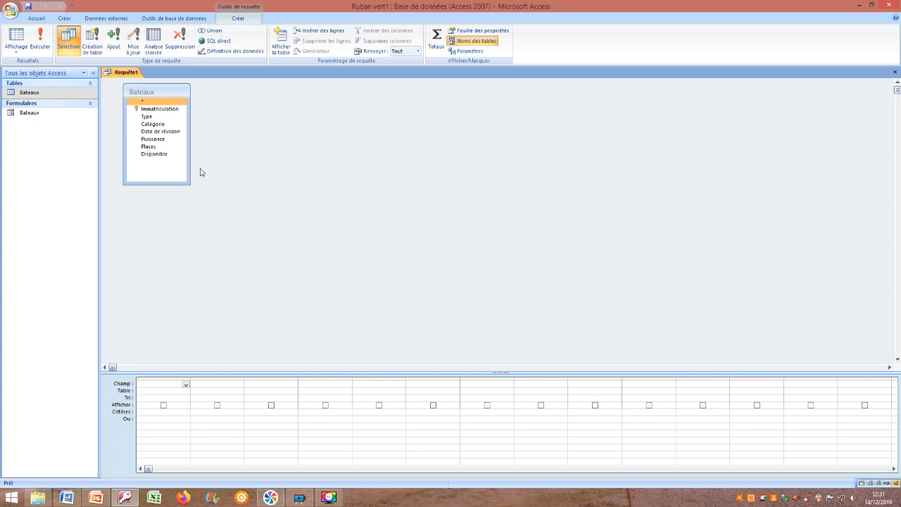
Add the Immatriculation, Type, Catégorie and Disponible fields to the query grid.
double_click(174, 109)
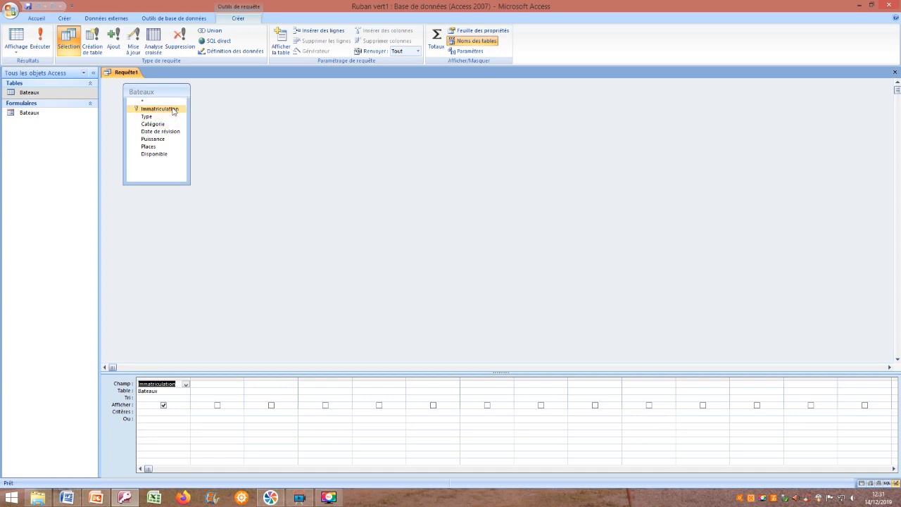
double_click(146, 116)
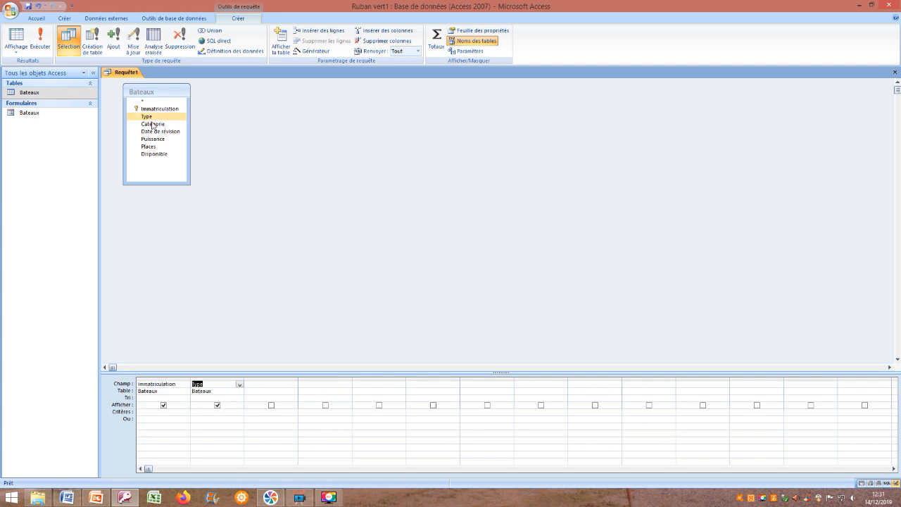
double_click(153, 125)
double_click(157, 155)
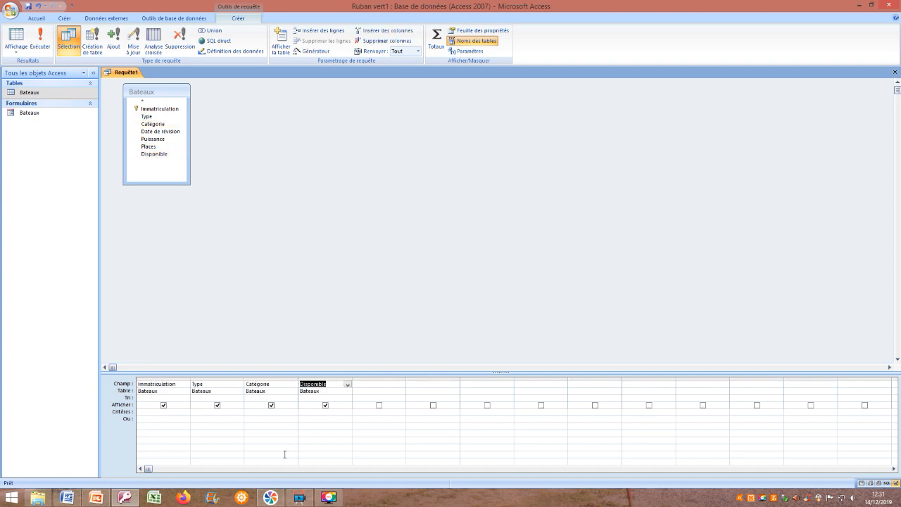
Set the query criteria to B for Catégorie and Oui for Disponible, and run the query.
left_click(308, 412)
type("o")
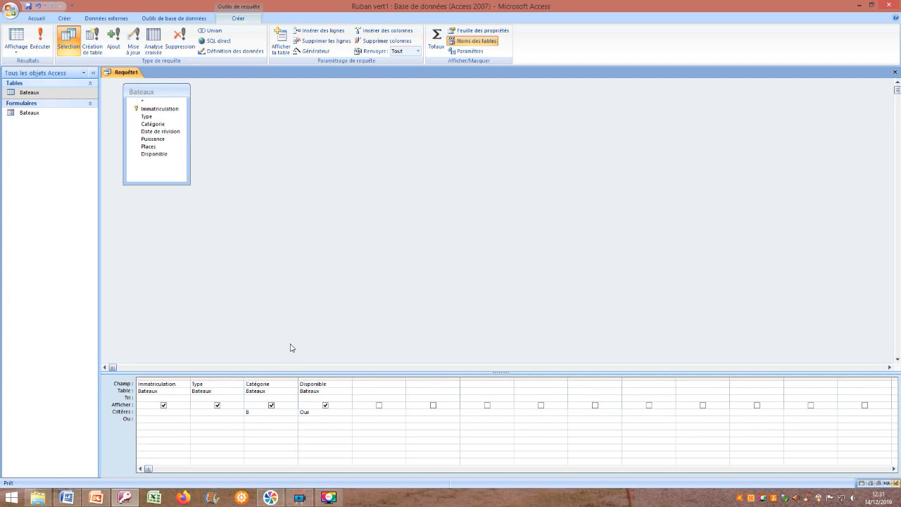
left_click(40, 42)
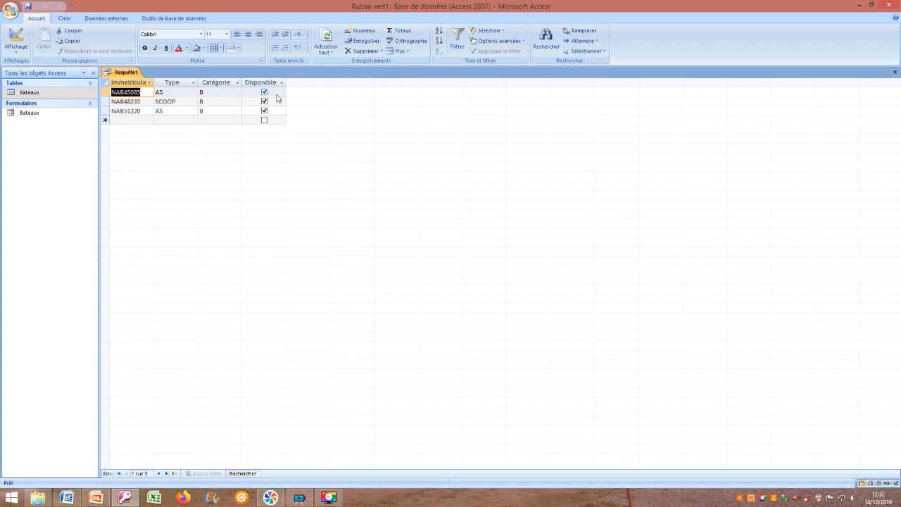
Return the query to design view, hide the Catégorie and Disponible columns from its results, and run it again.
left_click(18, 55)
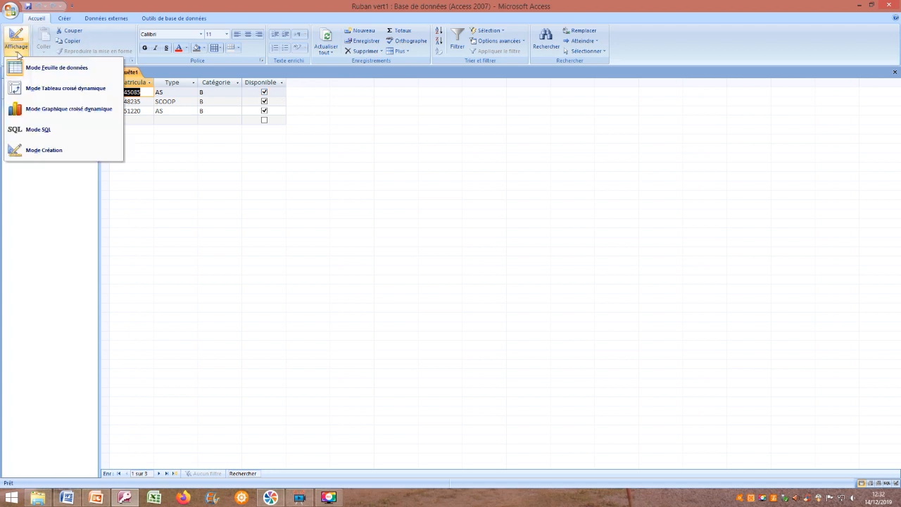
left_click(30, 152)
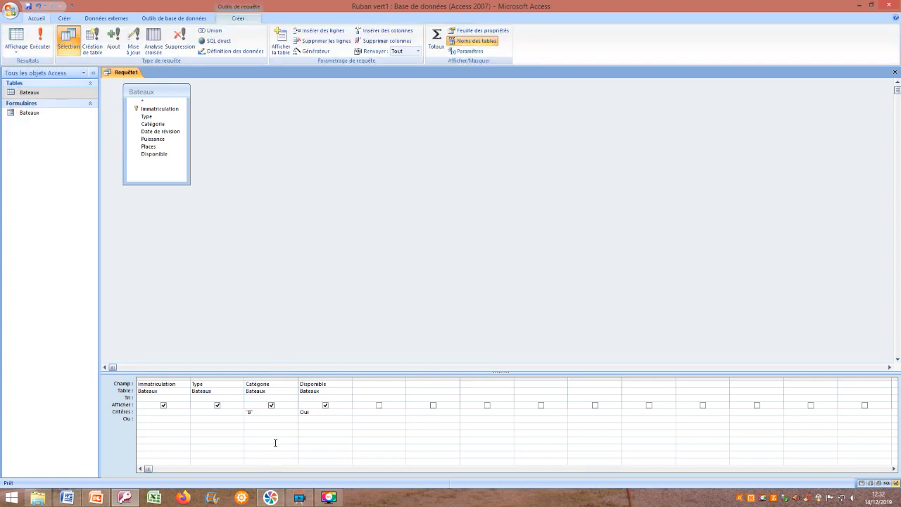
left_click(272, 406)
left_click(325, 407)
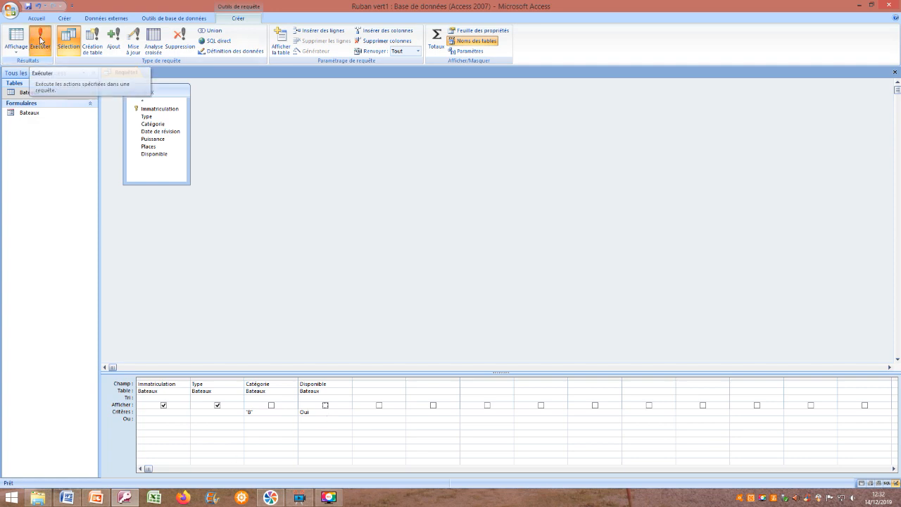
left_click(40, 40)
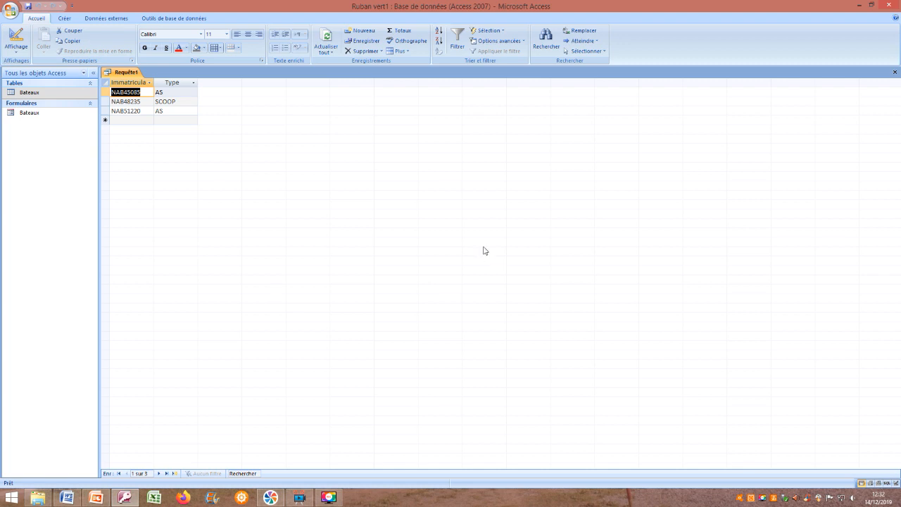
Close the query and save it under the name Liste des bateaux B disponibles.
left_click(895, 73)
left_click(416, 276)
type("Liste des bateaux B disponibles")
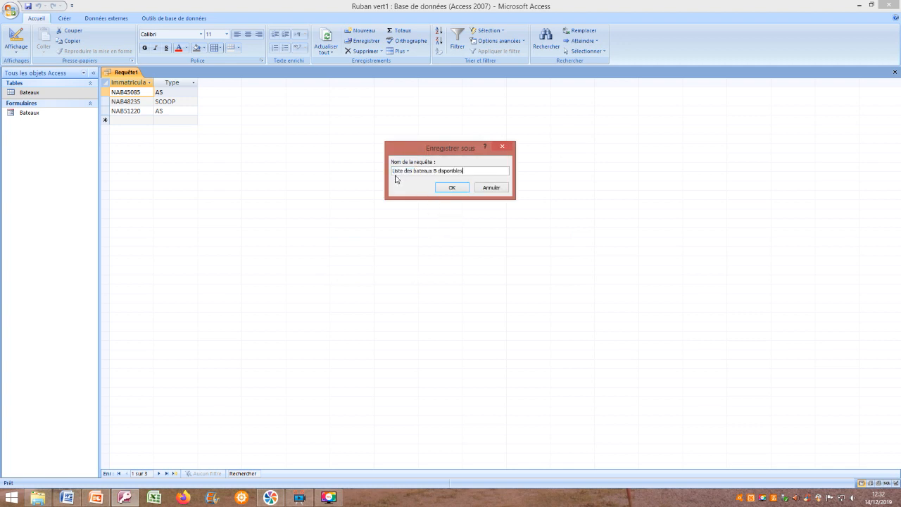
left_click(453, 188)
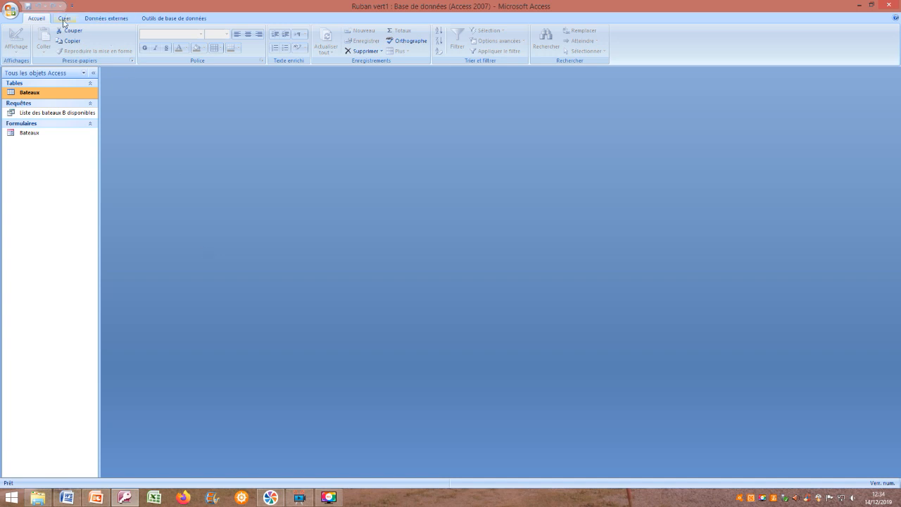
Create a table with a Catégorie field (Texte) and a Prix field (Monétaire), saved as Tarifs without a primary key.
left_click(64, 19)
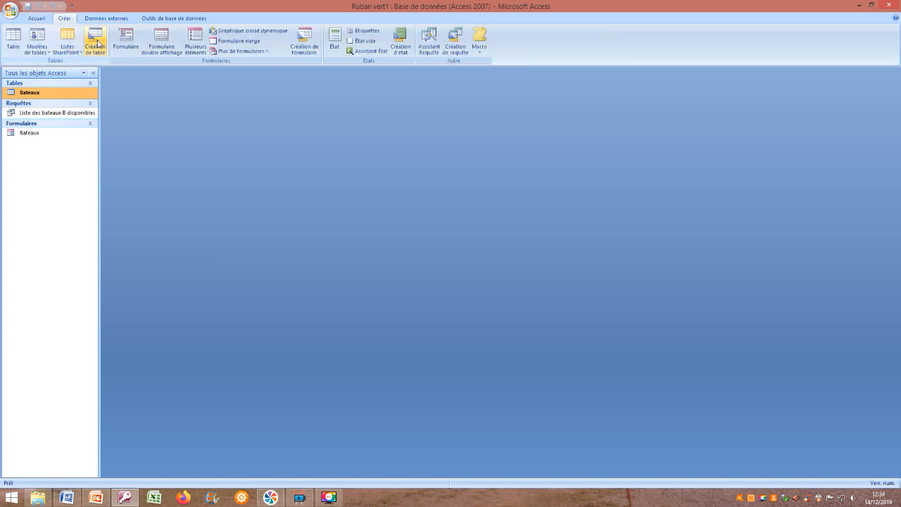
left_click(95, 44)
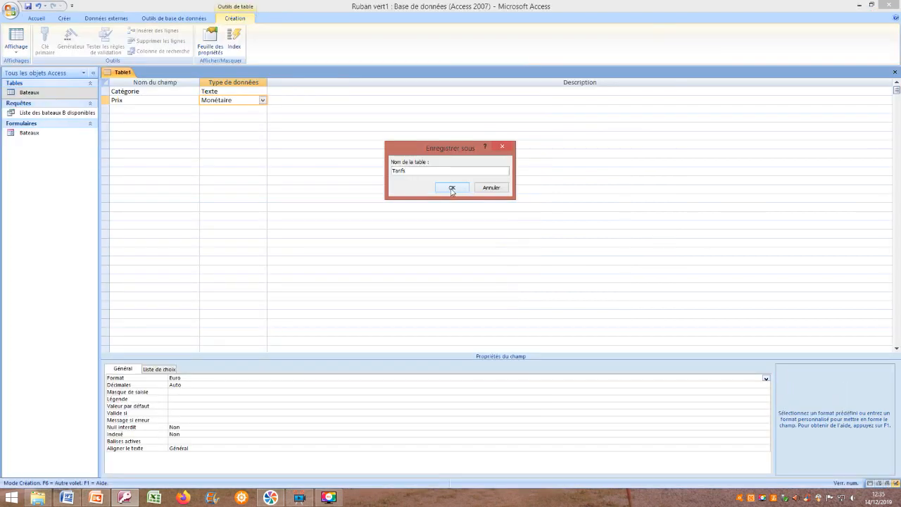
left_click(452, 188)
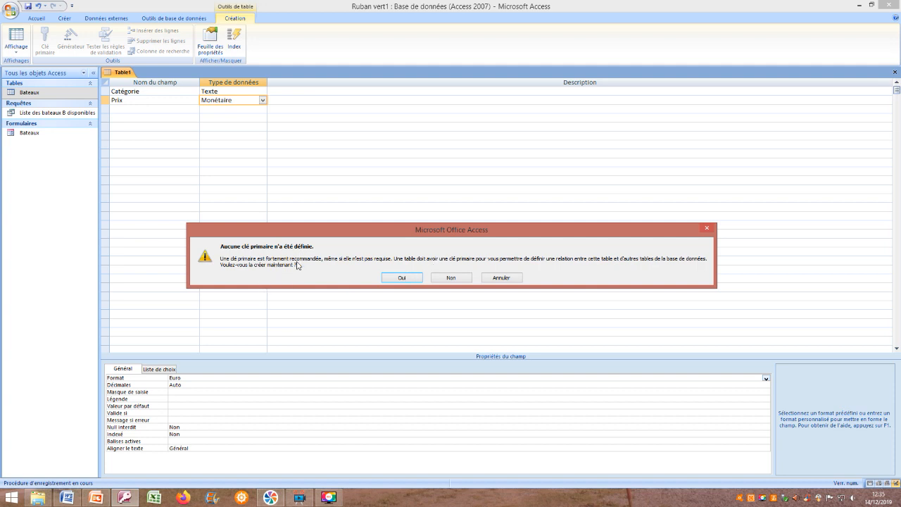
left_click(449, 279)
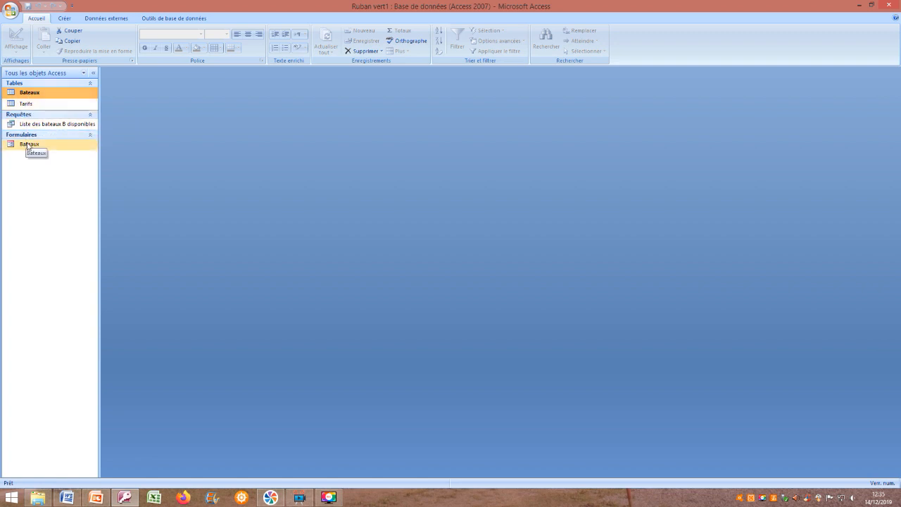
Enter the prices A 25,00 €, B 35,00 € and C 50,00 € in the Tarifs table, and close it.
double_click(25, 104)
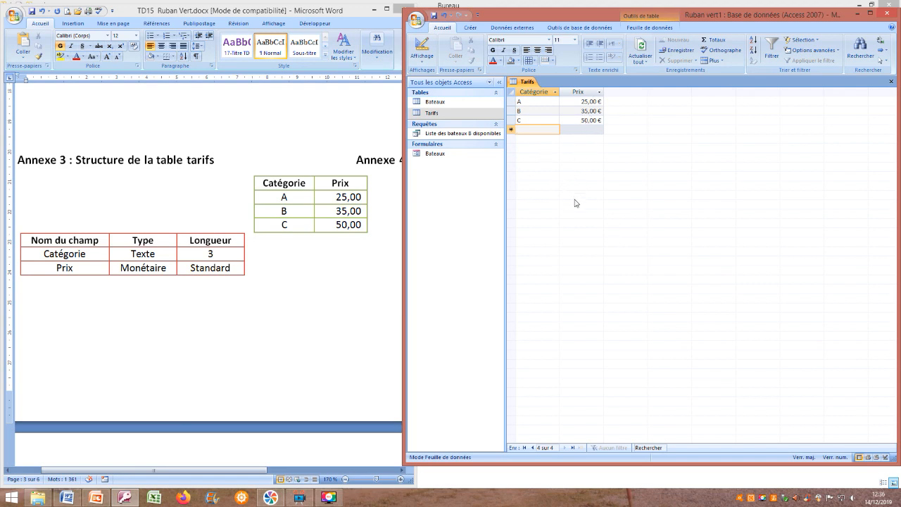
left_click(891, 81)
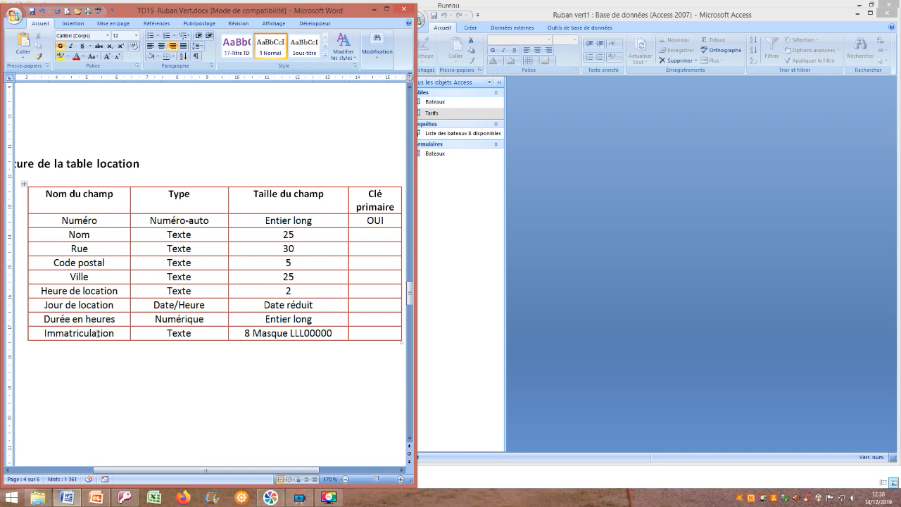
Create the Location table with a NuméroAuto primary key Numéro and the other fields from the Word structure, and save it.
left_click(489, 197)
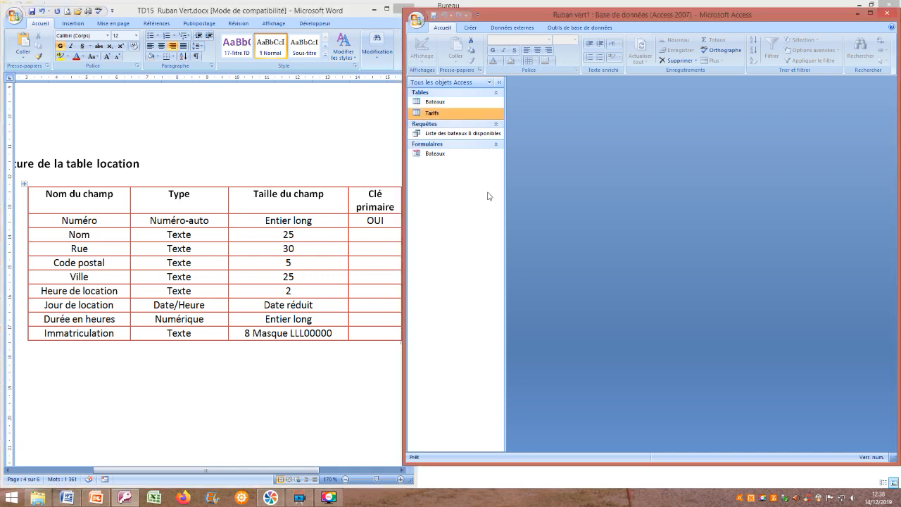
left_click(471, 28)
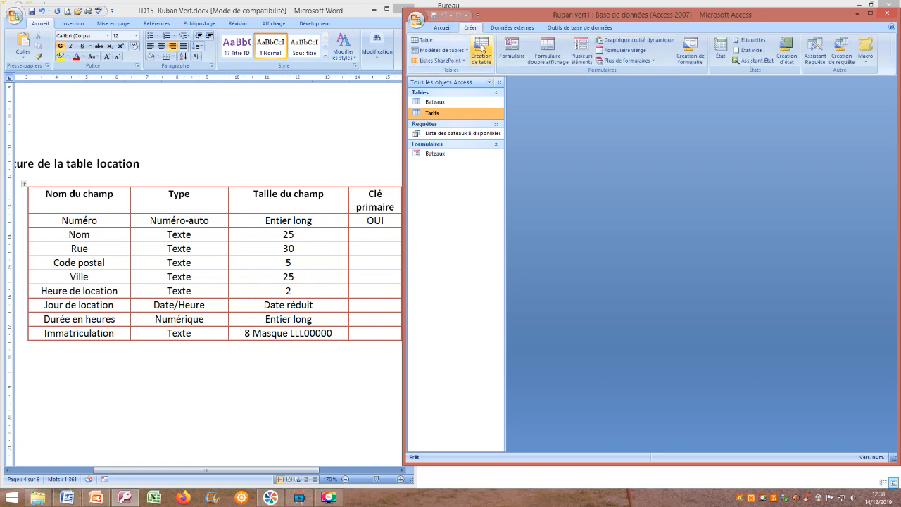
left_click(482, 48)
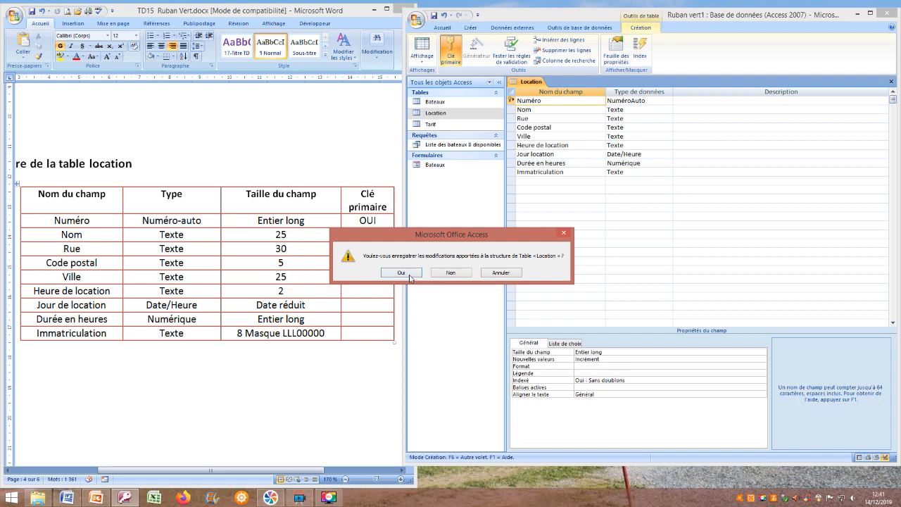
left_click(411, 275)
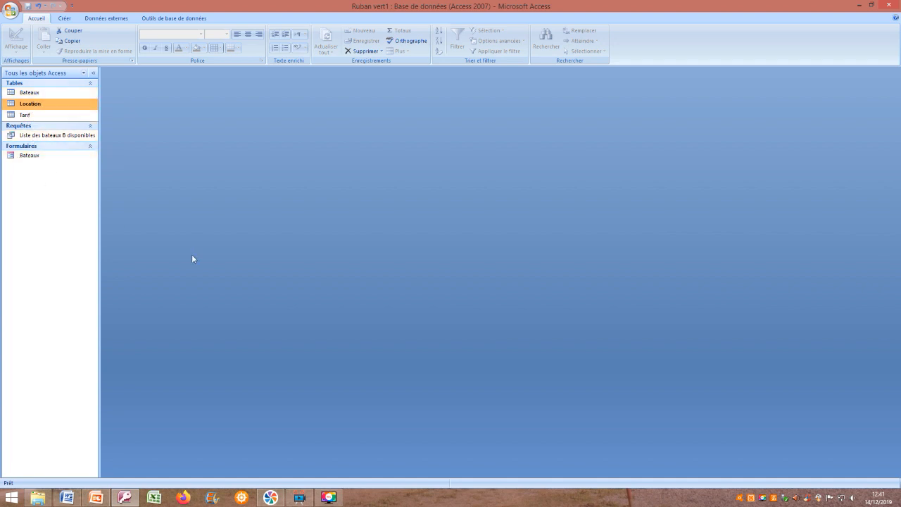
Open the relationships layout and add the Bateaux, Location and Tarif tables to it.
key("Return")
left_click(183, 22)
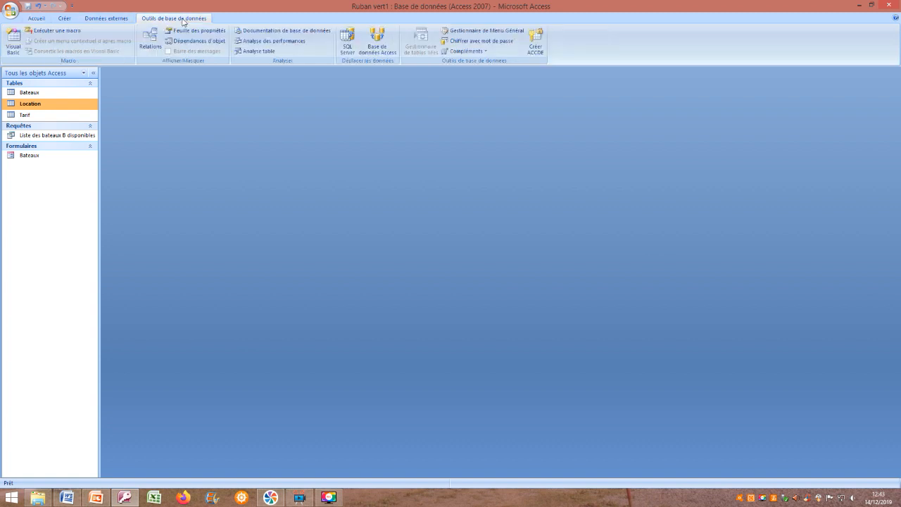
left_click(152, 46)
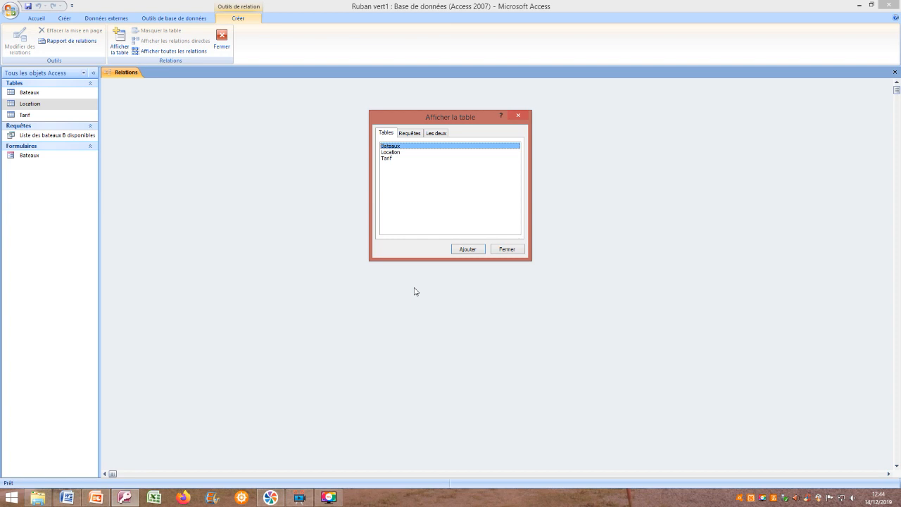
left_click(475, 252)
left_click(392, 153)
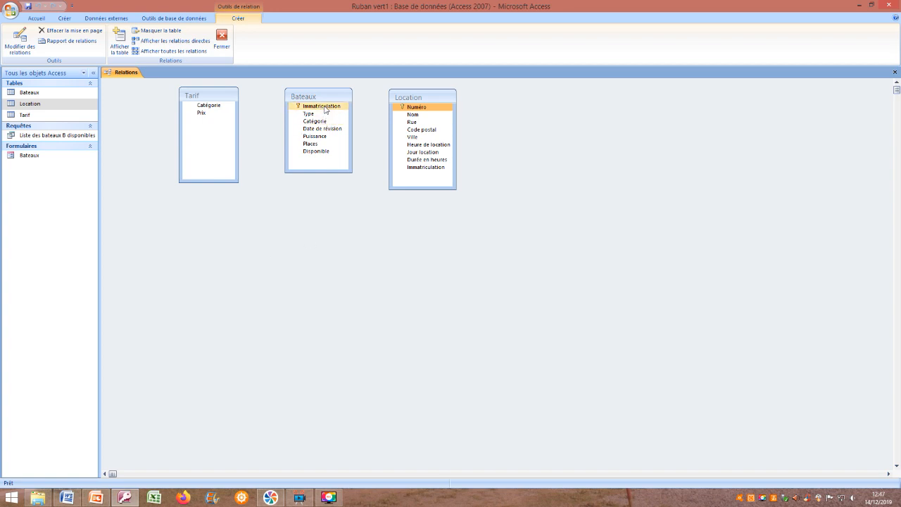
Create relationships from Immatriculation in Bateaux to Immatriculation in Location, and from Catégorie in Tarif to Catégorie in Bateaux.
left_click_drag(326, 109, 416, 169)
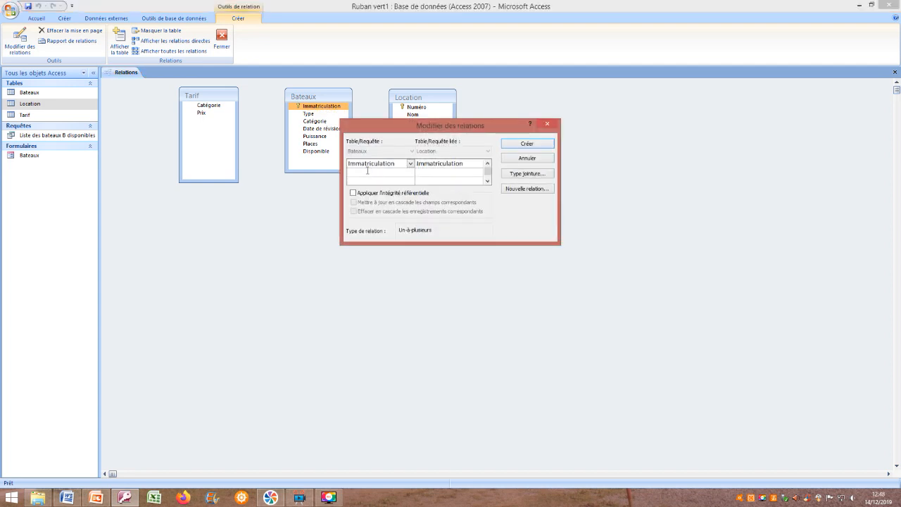
left_click(521, 146)
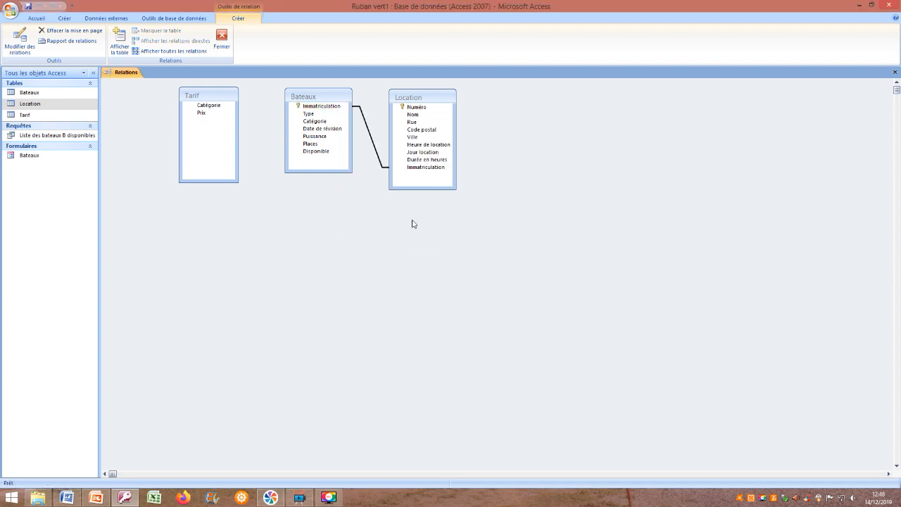
left_click(211, 106)
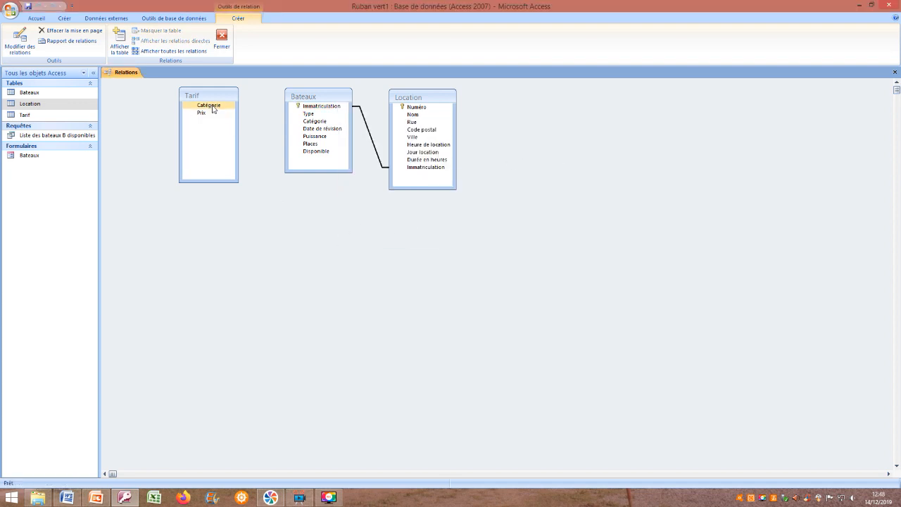
left_click_drag(212, 109, 312, 121)
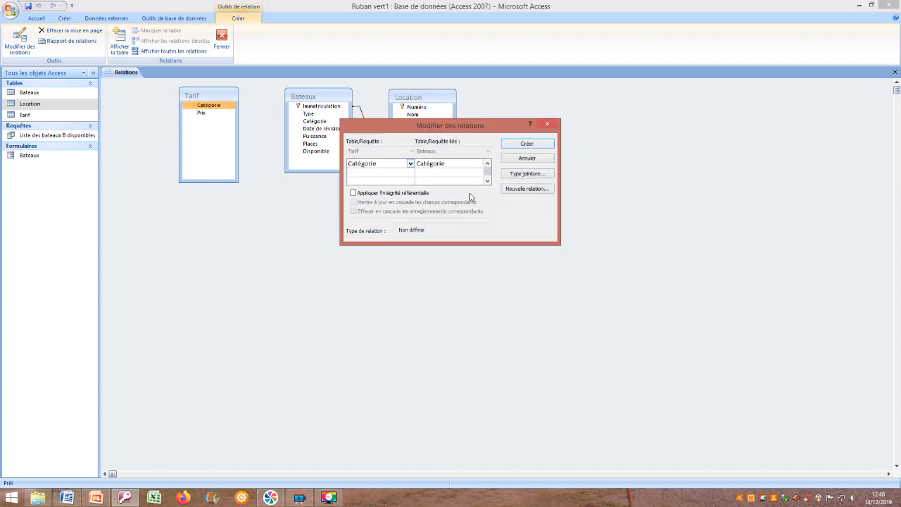
left_click(527, 146)
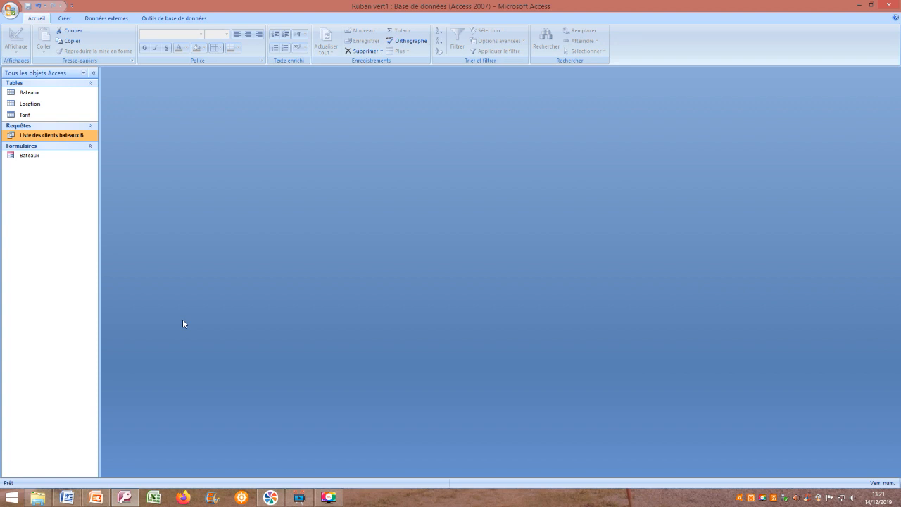
Create a new query in design view based on the Bateaux and Location tables.
left_click(65, 22)
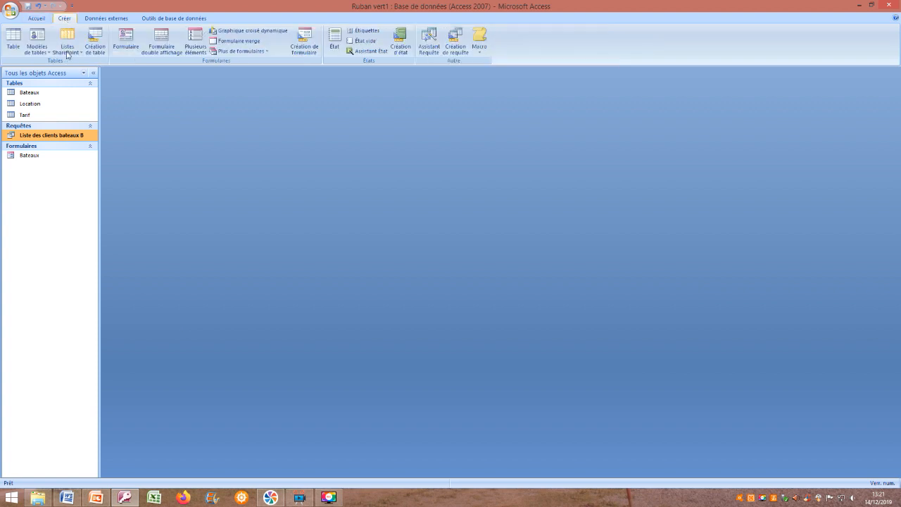
left_click(452, 52)
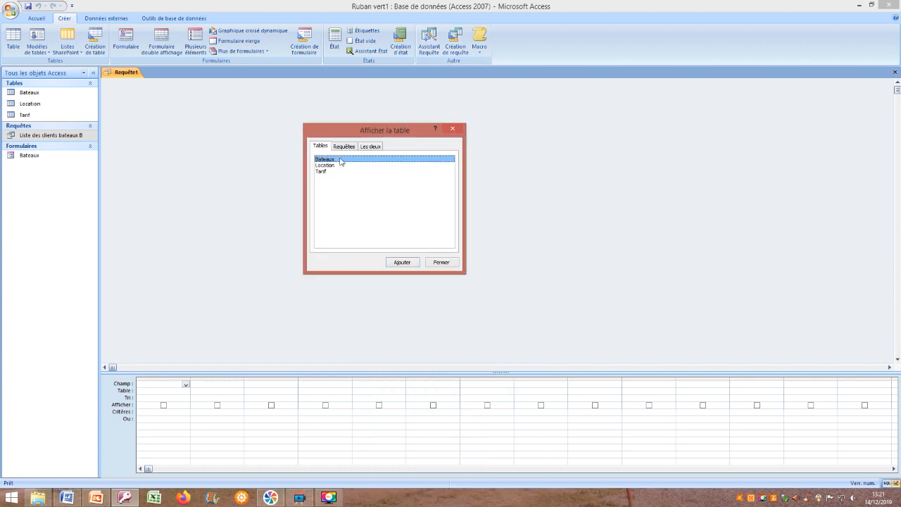
left_click(407, 266)
left_click(333, 166)
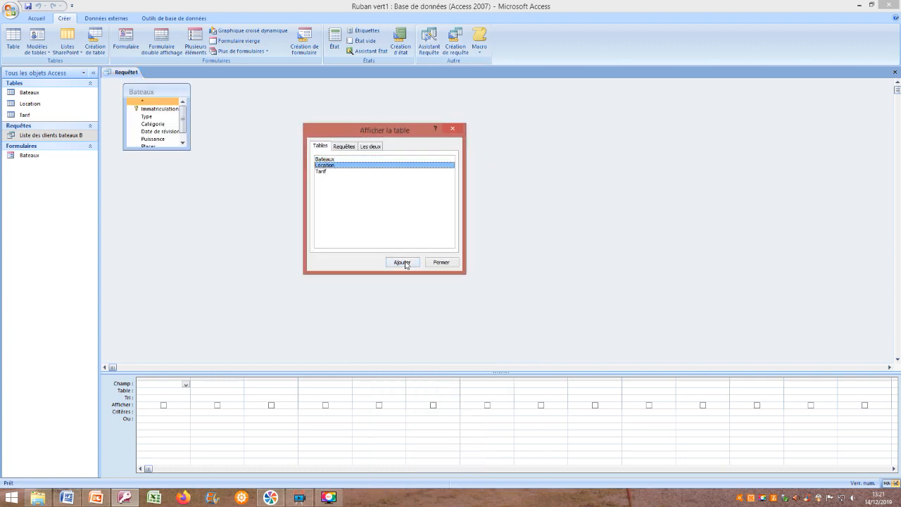
left_click(403, 264)
left_click(440, 263)
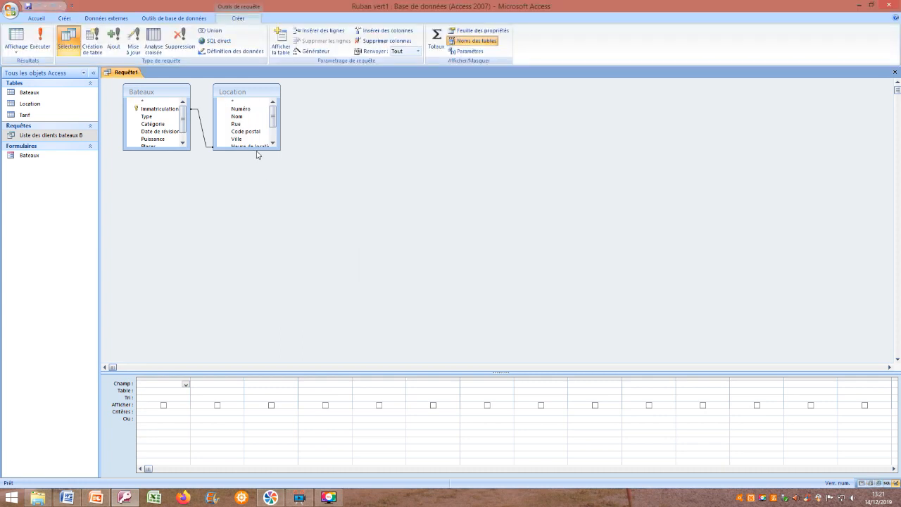
Enlarge both field lists, add Nom, Rue, Code postal, Ville, Durée en heures with criterion >=2 and Catégorie, and run the query.
left_click_drag(258, 148, 260, 190)
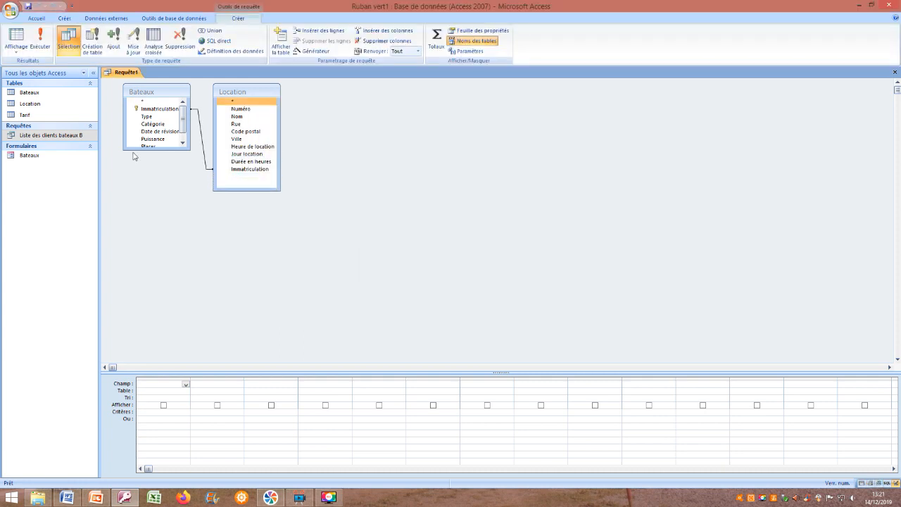
left_click_drag(145, 150, 146, 176)
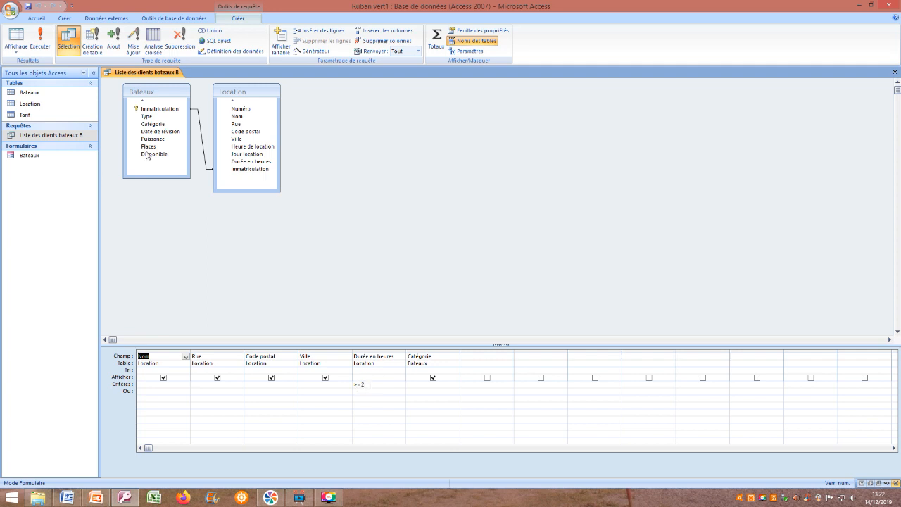
left_click(40, 39)
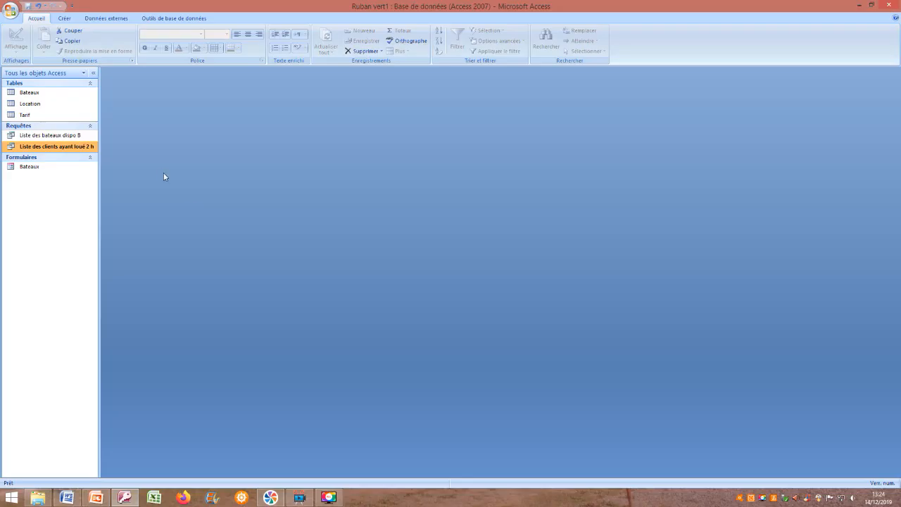
Create a report from the Liste des clients ayant loué 2 h query and save it under the same name.
left_click(64, 18)
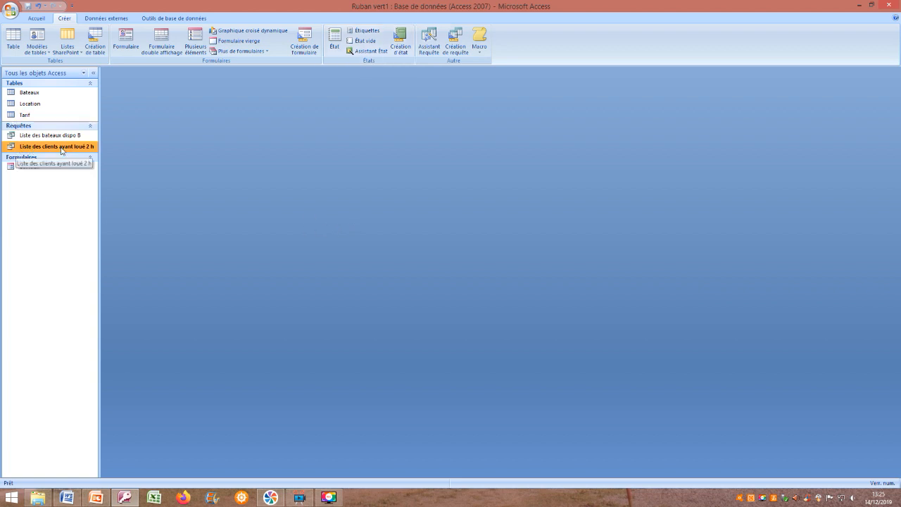
left_click(334, 39)
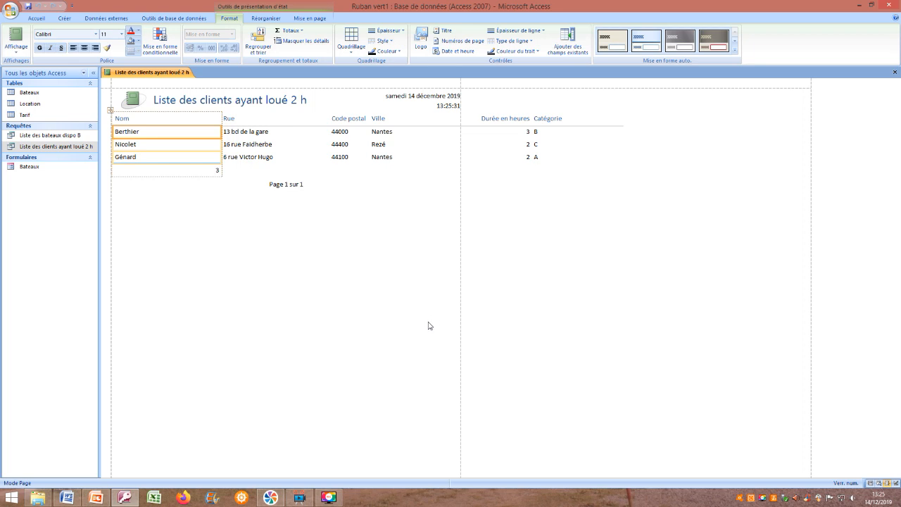
key("ctrl+s")
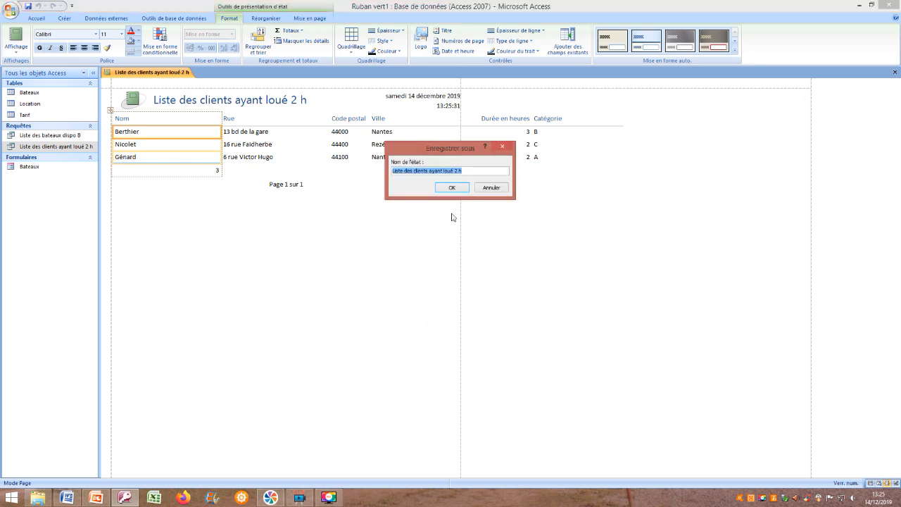
left_click(455, 188)
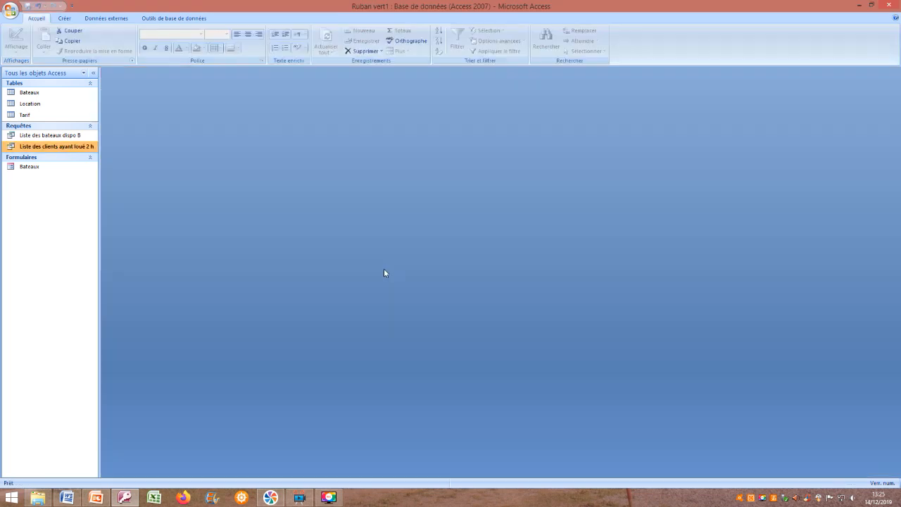